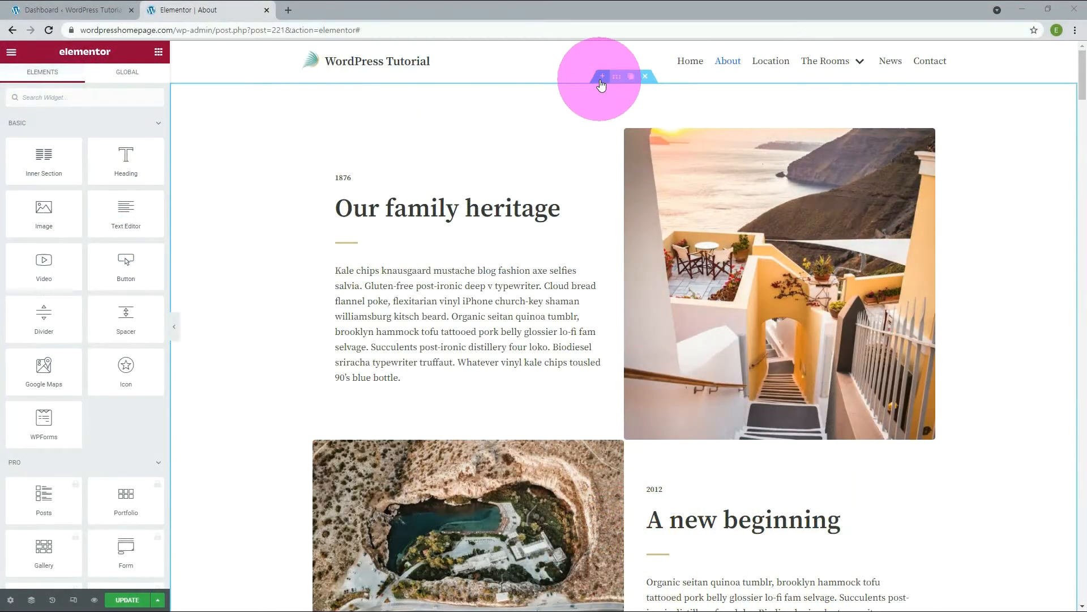
# Add a single-column section above the "Our family heritage" section and place a Video widget in it.
pyautogui.click(602, 79)
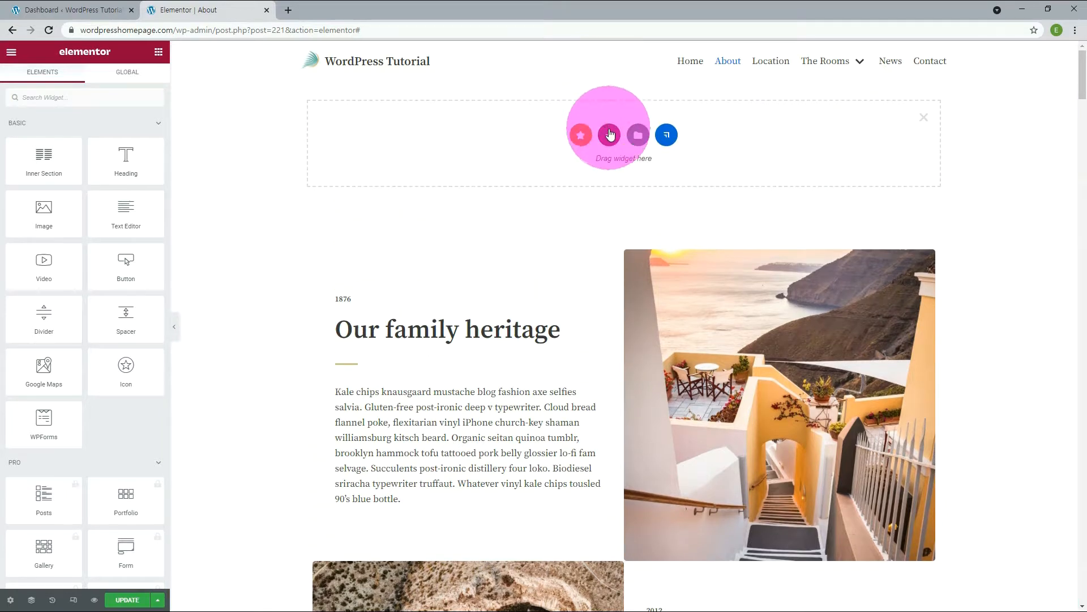
pyautogui.click(610, 134)
pyautogui.click(469, 162)
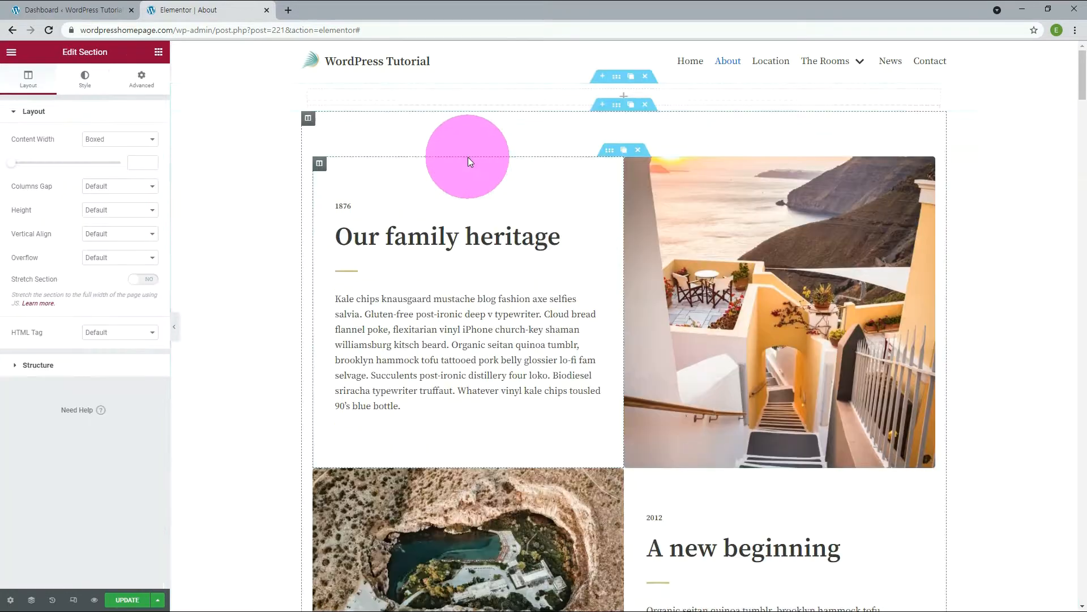
pyautogui.click(399, 101)
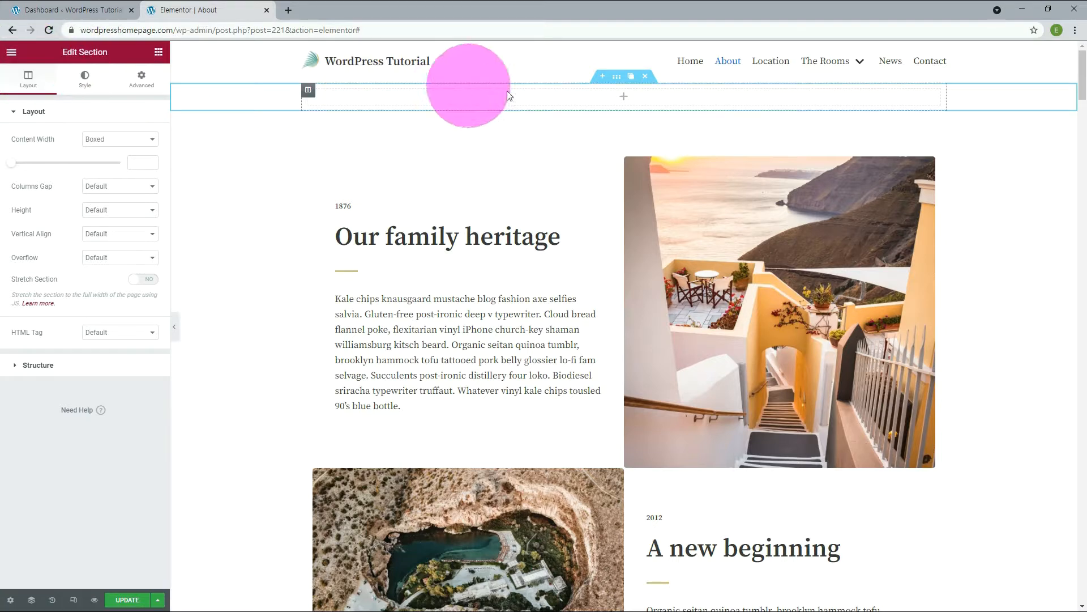
pyautogui.click(626, 101)
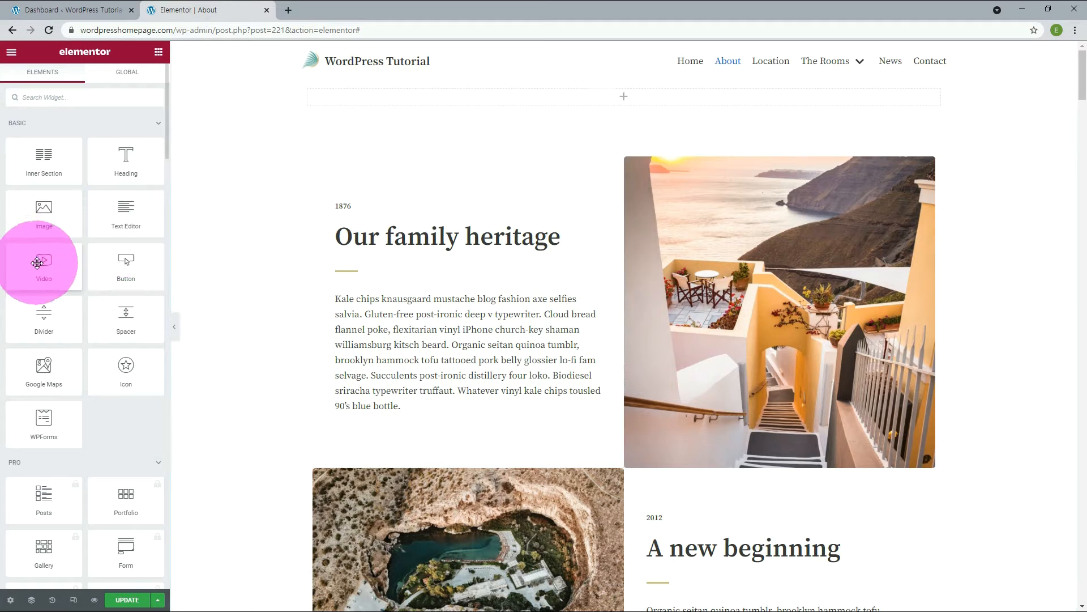
pyautogui.moveTo(38, 262); pyautogui.dragTo(568, 93)
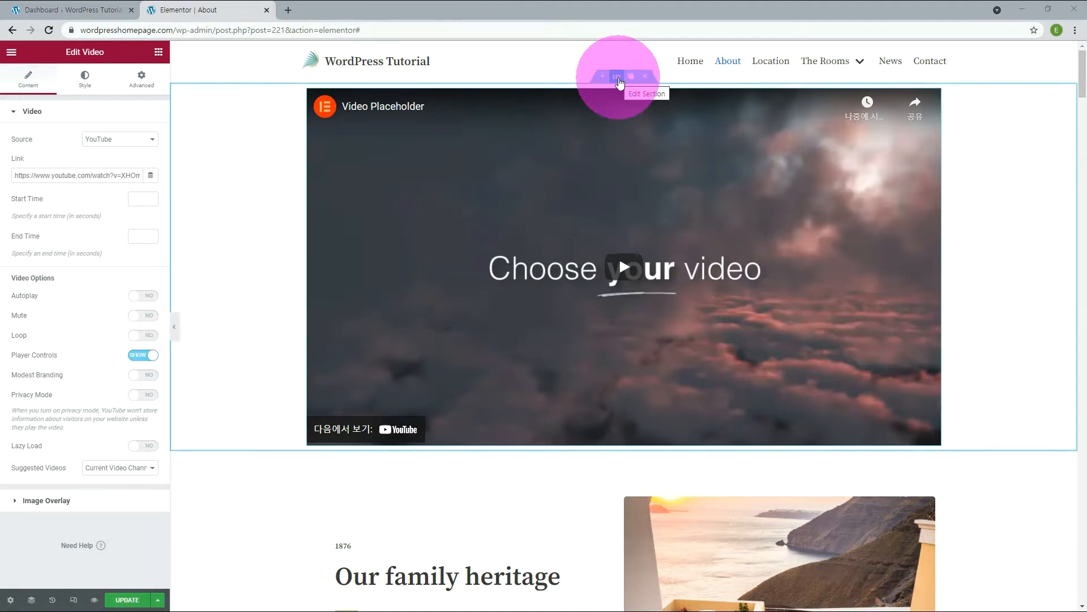
# Set the video section's content width to Full Width and check the published About page.
pyautogui.click(619, 79)
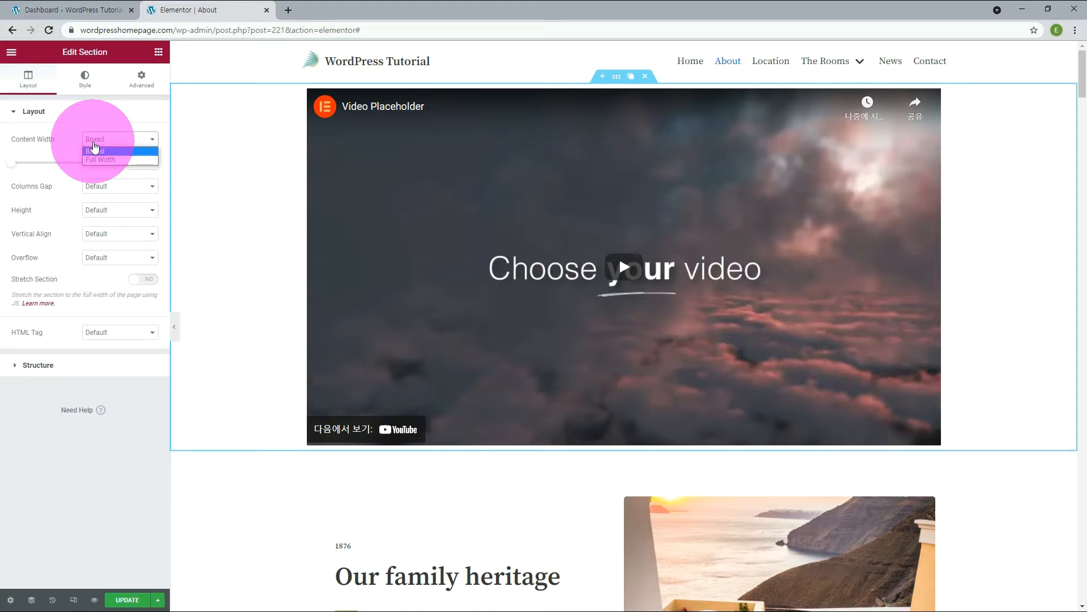
pyautogui.click(98, 160)
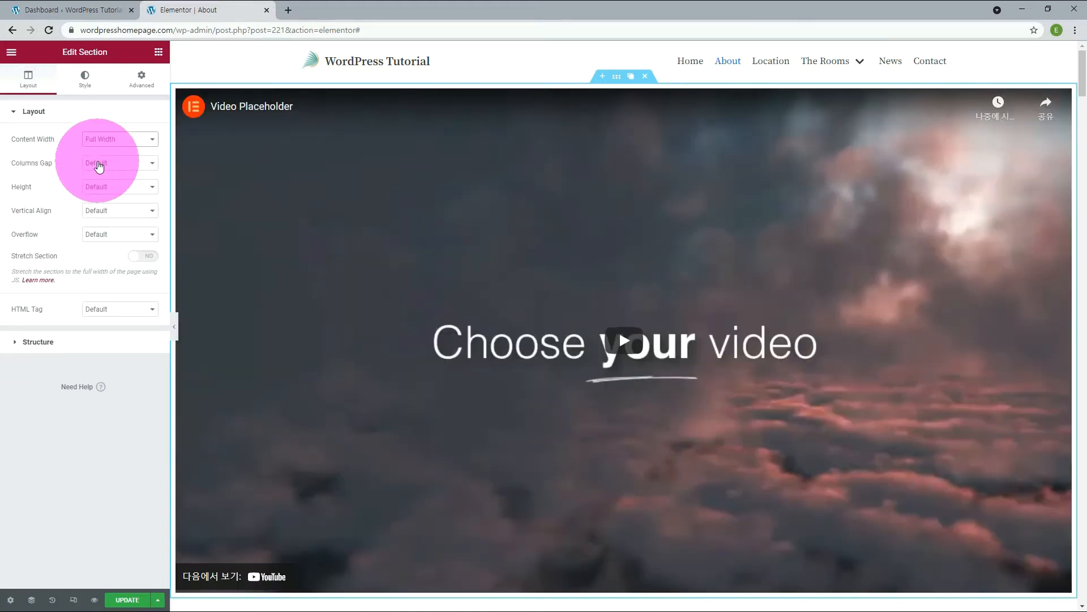
pyautogui.click(214, 6)
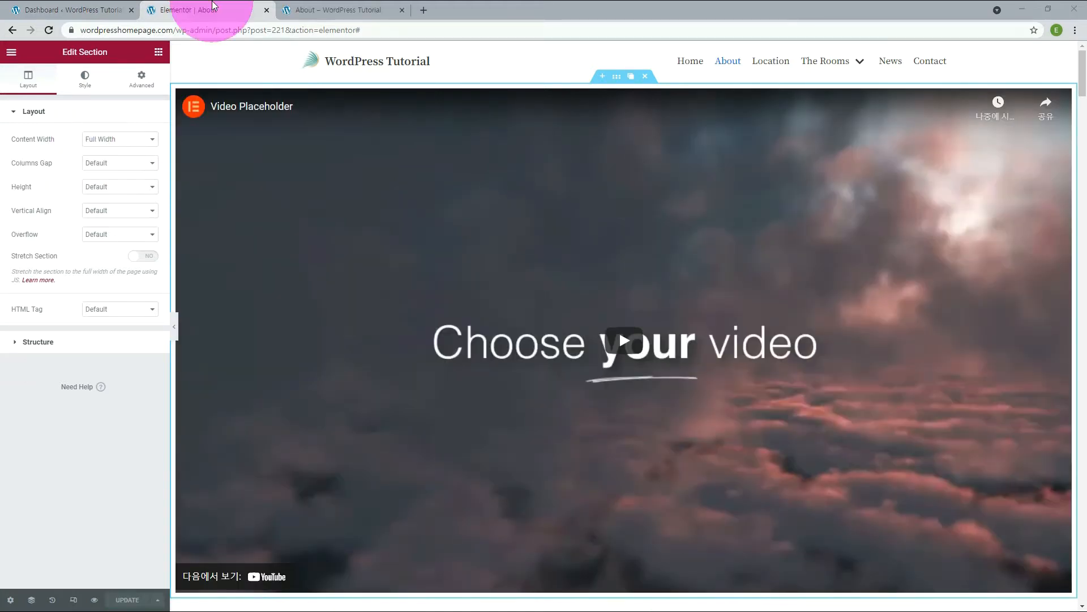
pyautogui.click(349, 13)
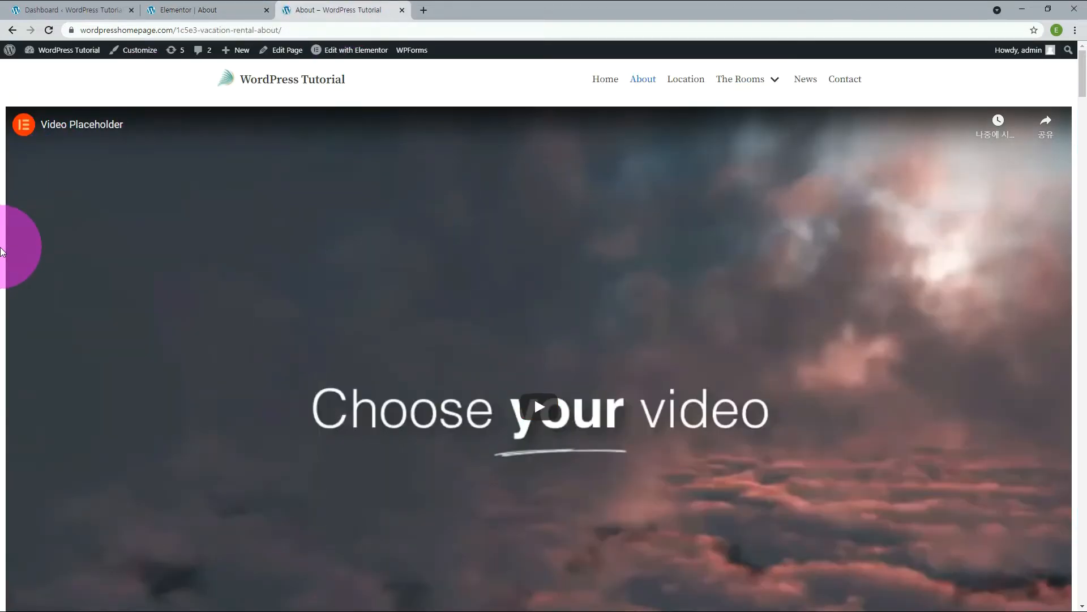
pyautogui.scroll(-2, 2, 266)
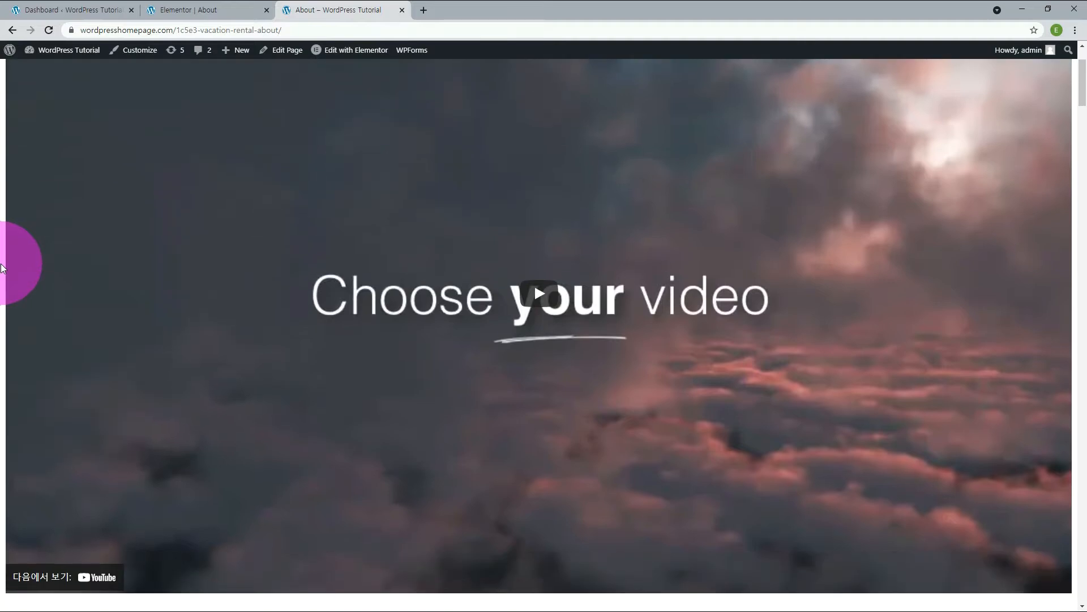
# Set the video section's columns gap to No Gap and view the published About page again.
pyautogui.click(184, 11)
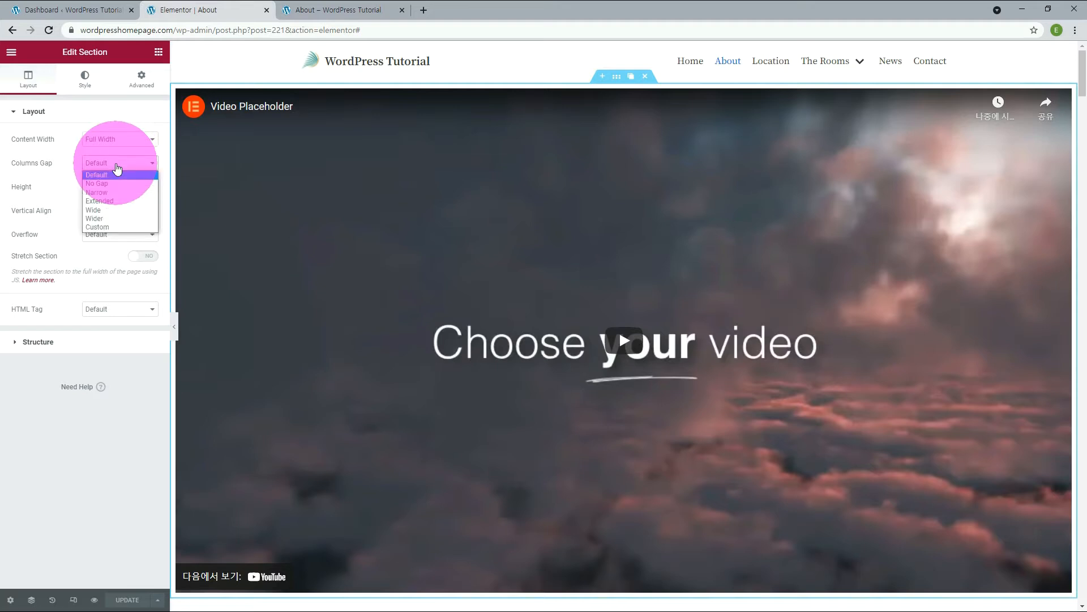
pyautogui.click(108, 184)
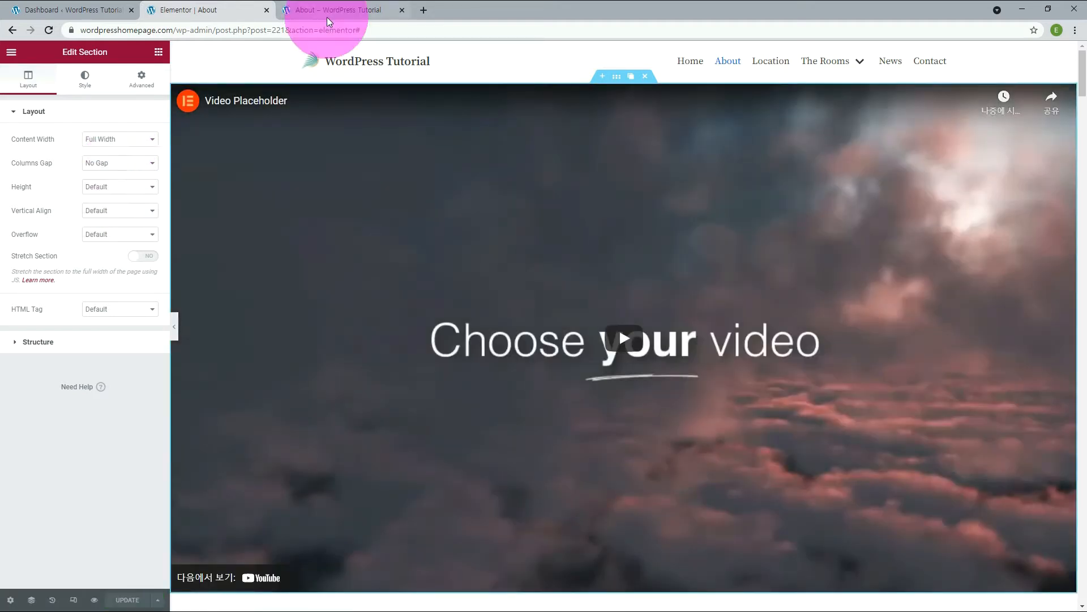
pyautogui.click(331, 16)
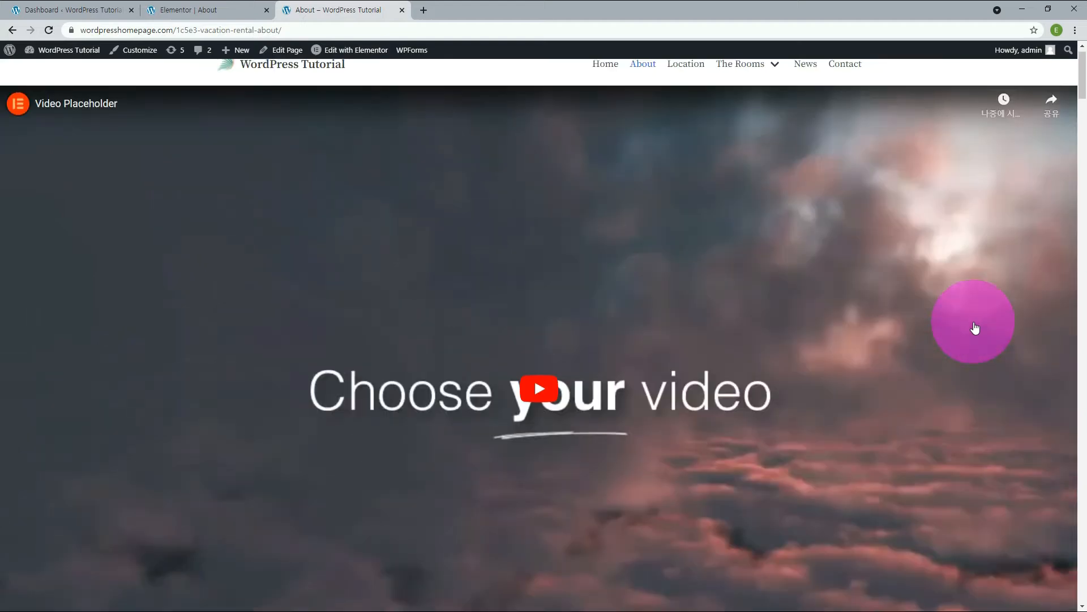
pyautogui.click(181, 12)
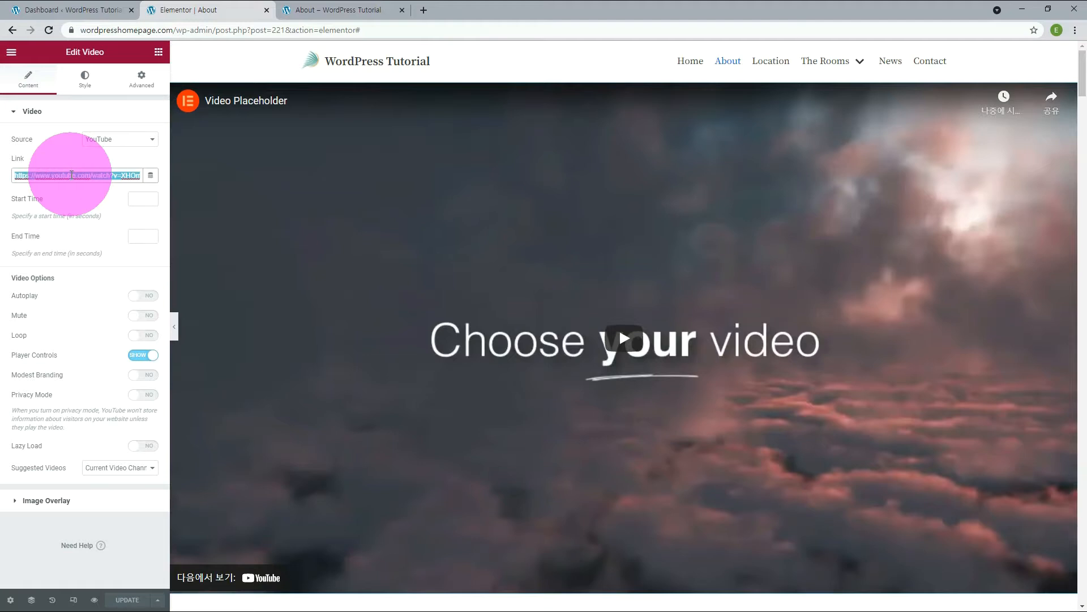
pyautogui.write('https://www.youtube.com/watch?v=Xn8tufsbSz0')
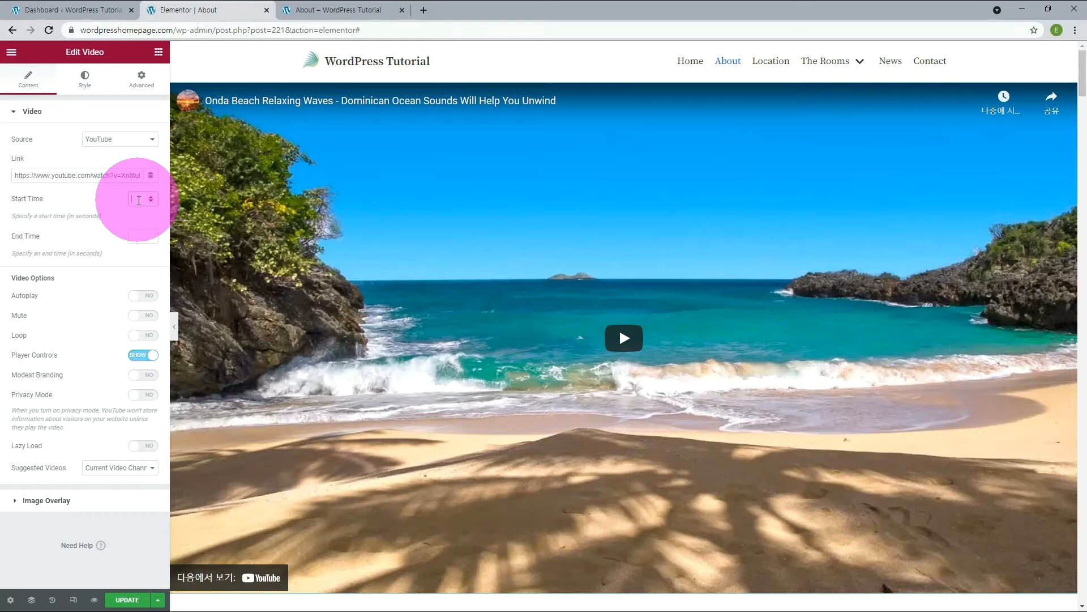
pyautogui.write('30')
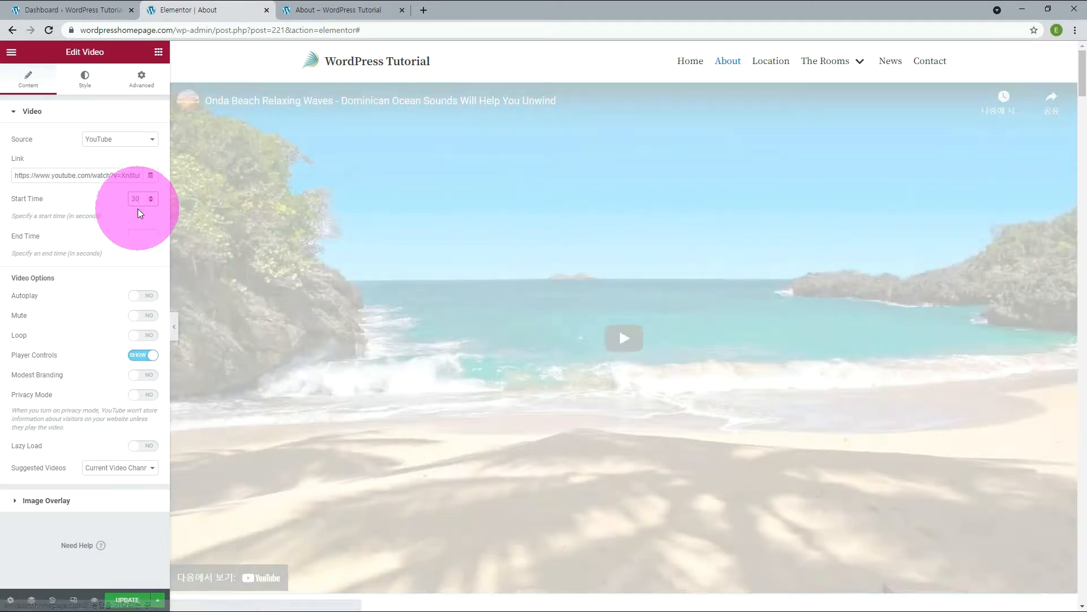
pyautogui.click(141, 236)
pyautogui.write('240')
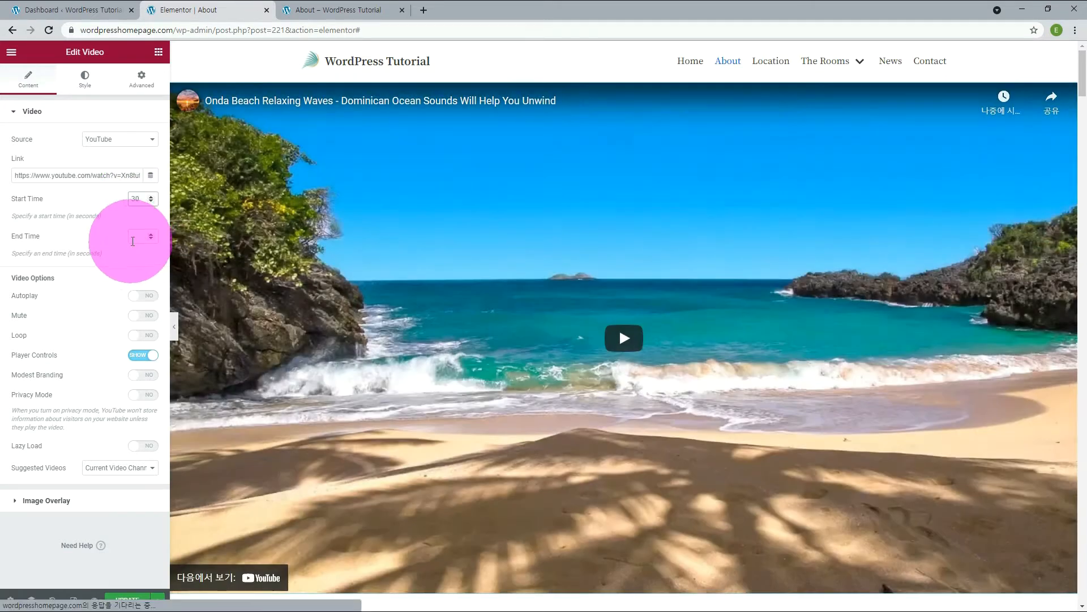
# Enable Autoplay, Mute, Loop and Lazy Load for the Video widget and hide its player controls.
pyautogui.click(148, 298)
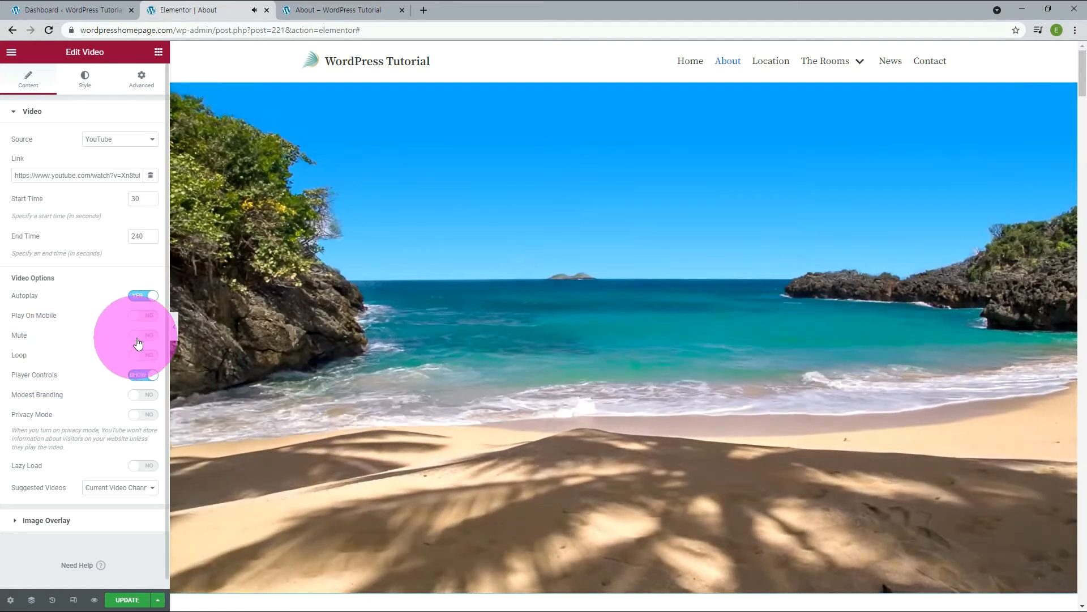
pyautogui.click(142, 338)
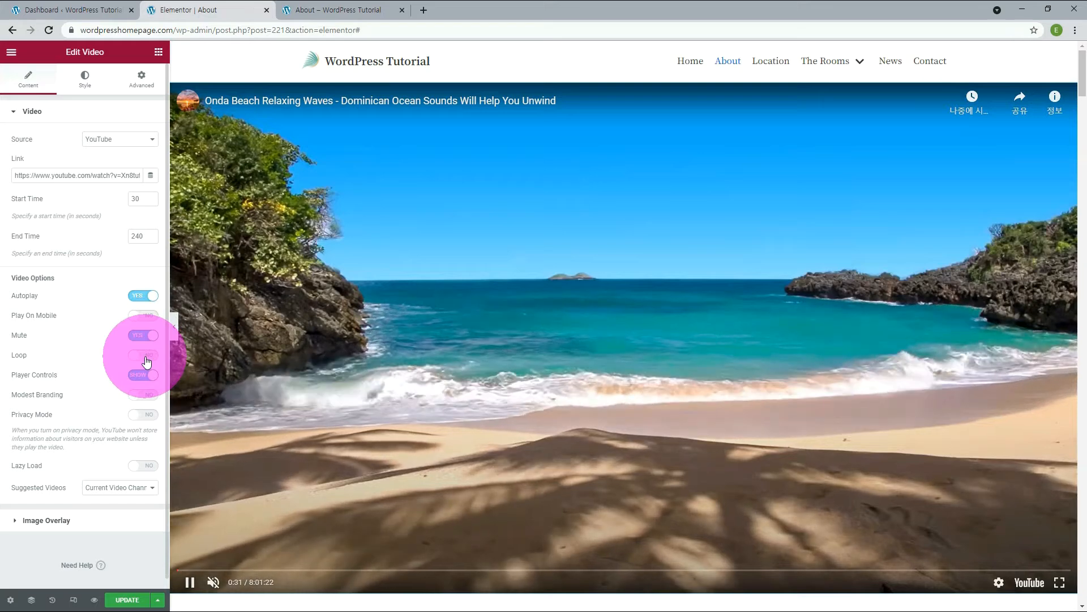
pyautogui.click(145, 355)
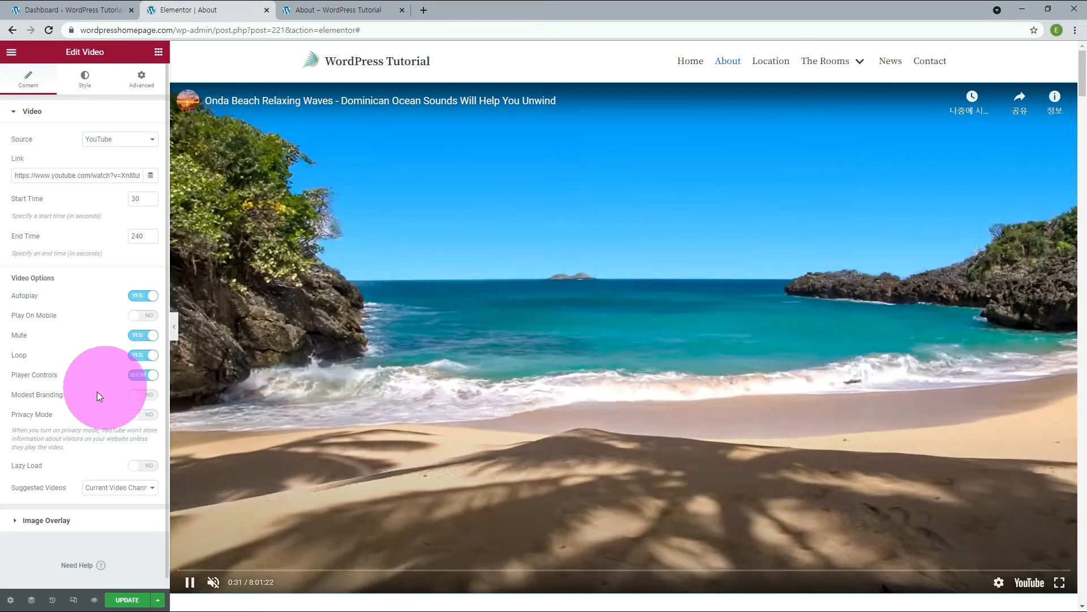
pyautogui.click(142, 376)
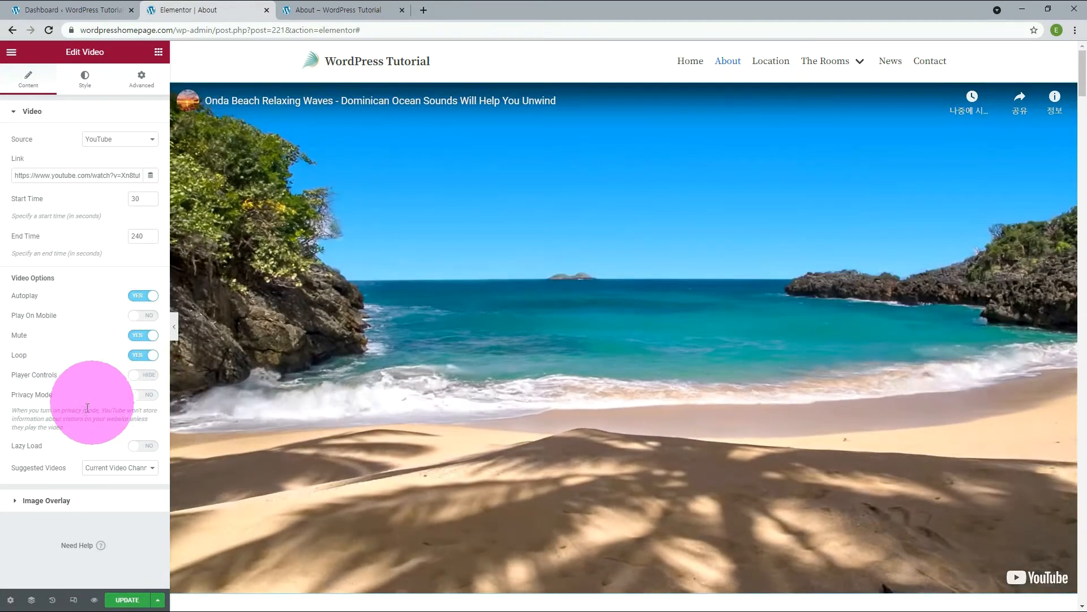
pyautogui.click(145, 447)
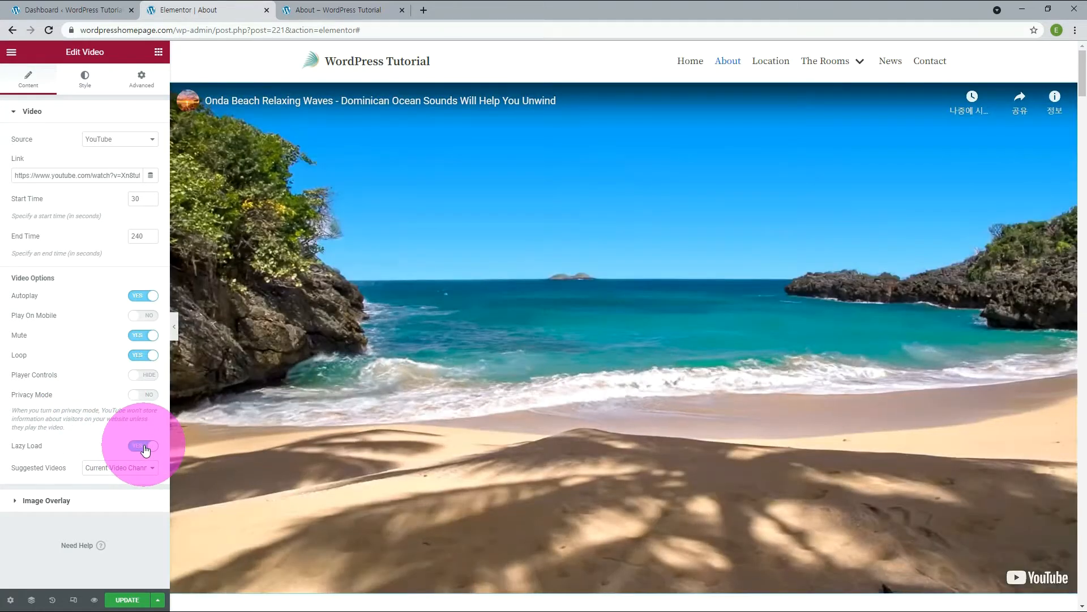
# Examine how the beach video plays on the published About page.
pyautogui.hotkey('ctrl', 'Tab')
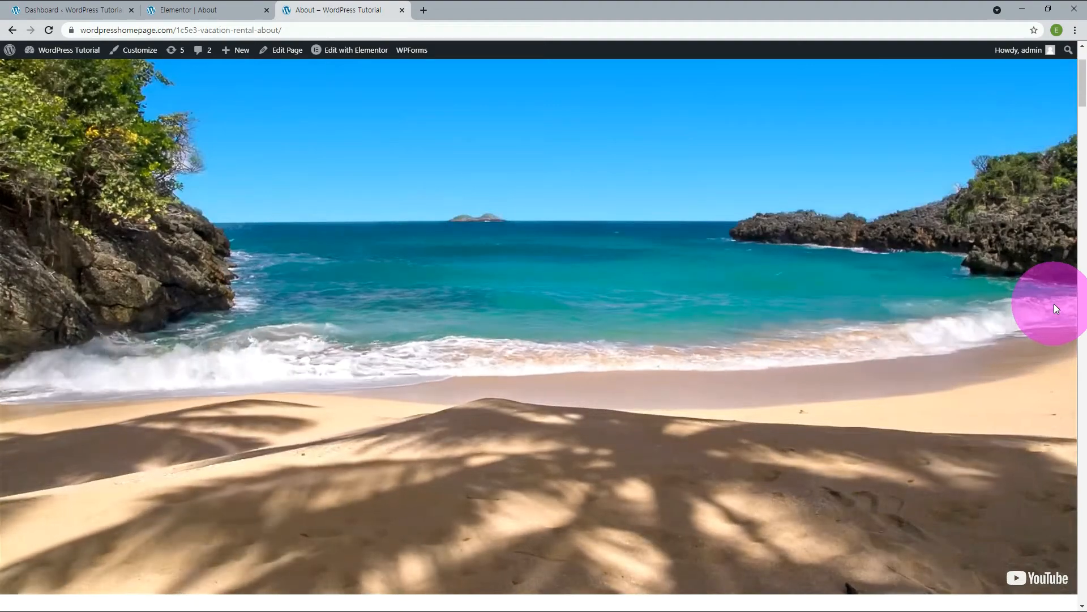
pyautogui.scroll(-1, 1054, 306)
pyautogui.scroll(-1, 1055, 306)
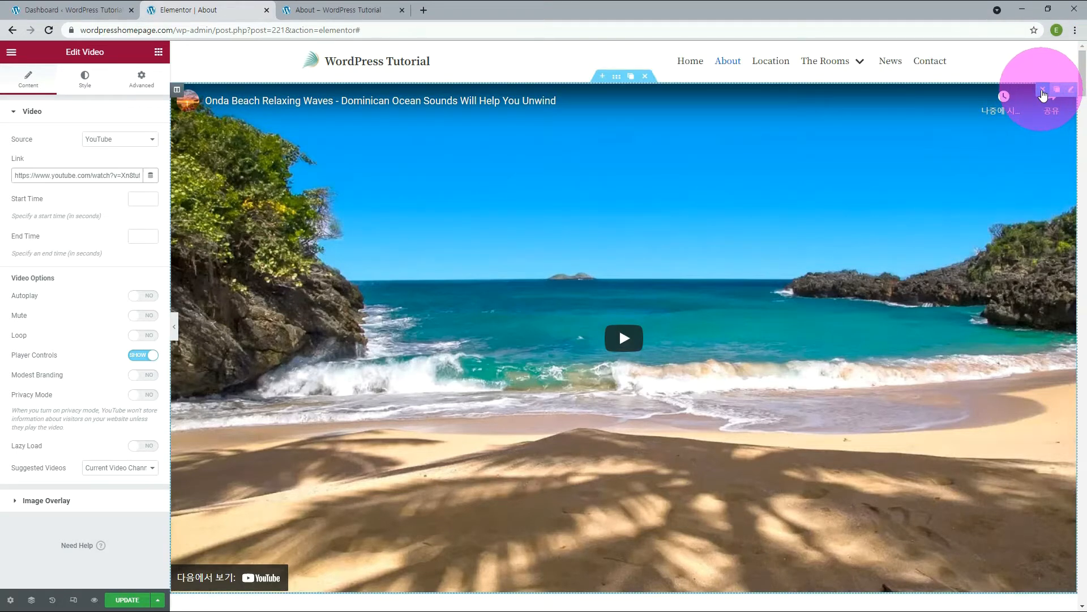
# Delete the Video widget from the section and set the section's height to Default.
pyautogui.click(1042, 90)
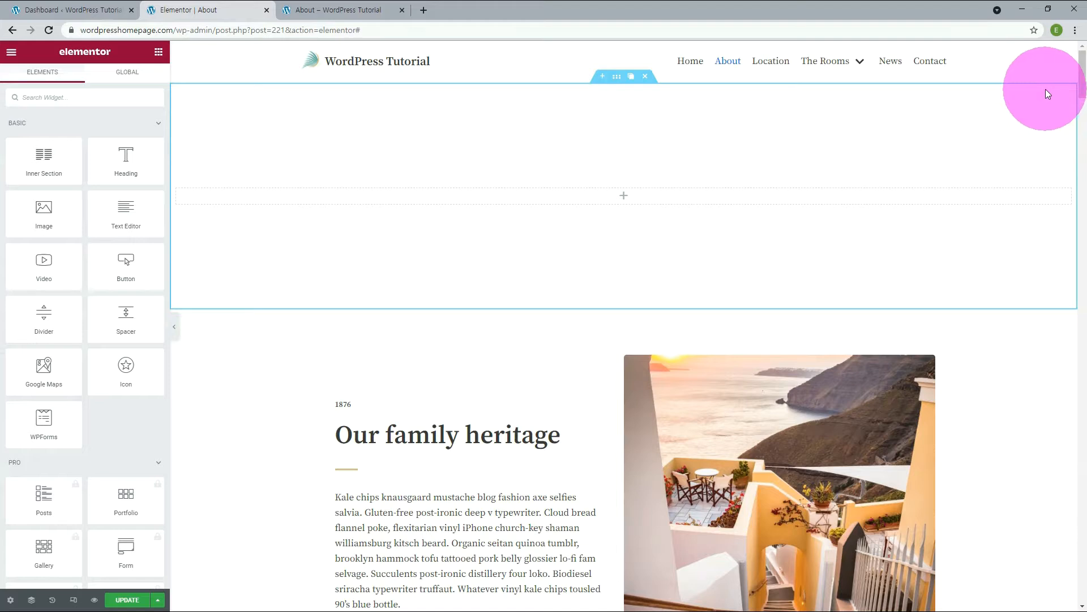
pyautogui.click(617, 78)
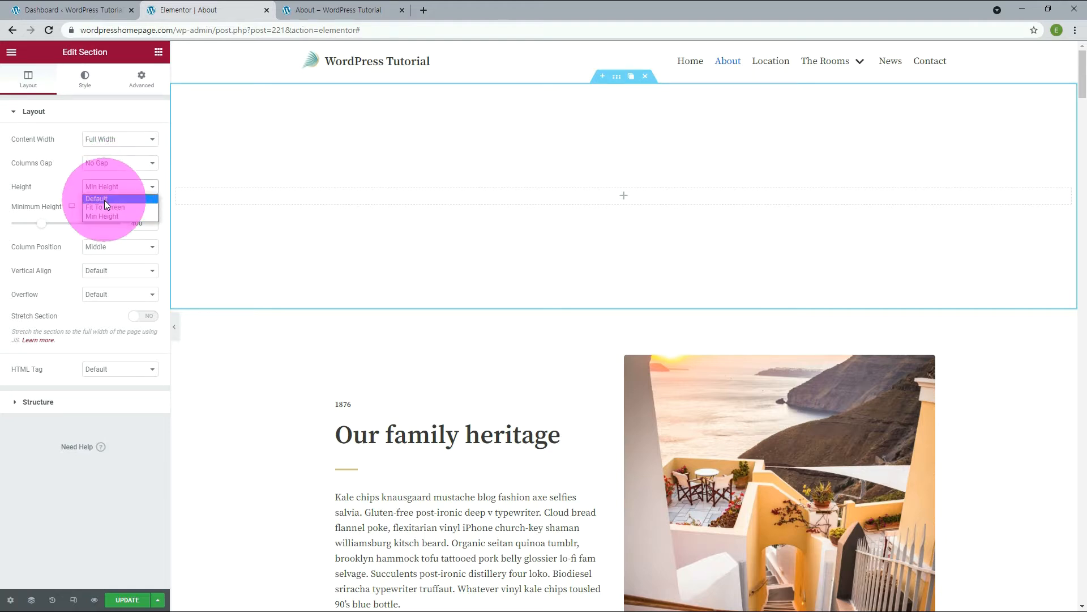
pyautogui.click(104, 199)
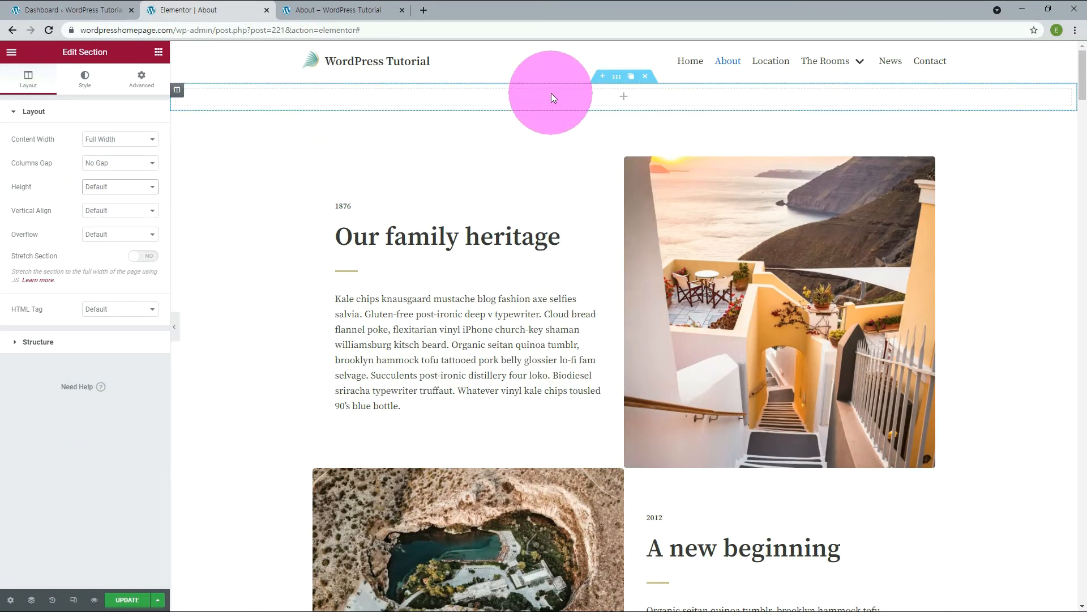
pyautogui.click(86, 81)
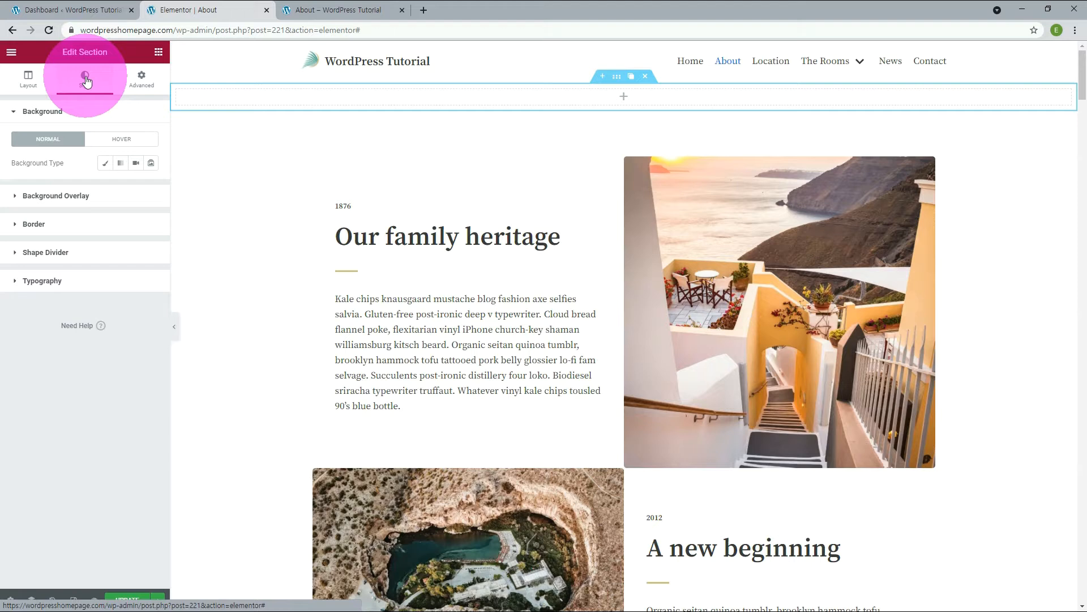
pyautogui.click(105, 165)
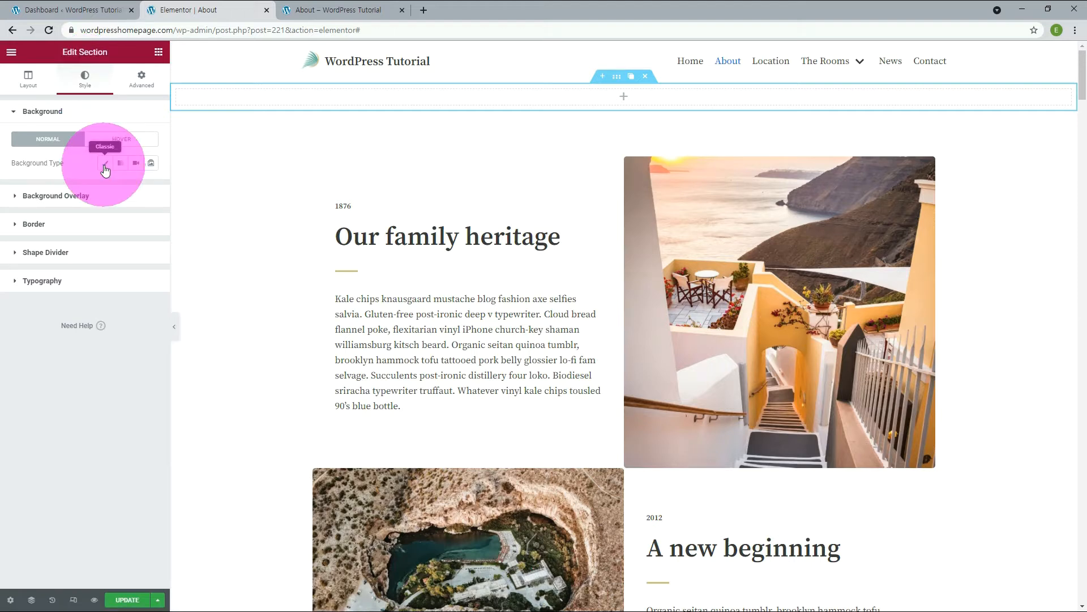
pyautogui.click(124, 165)
pyautogui.click(136, 165)
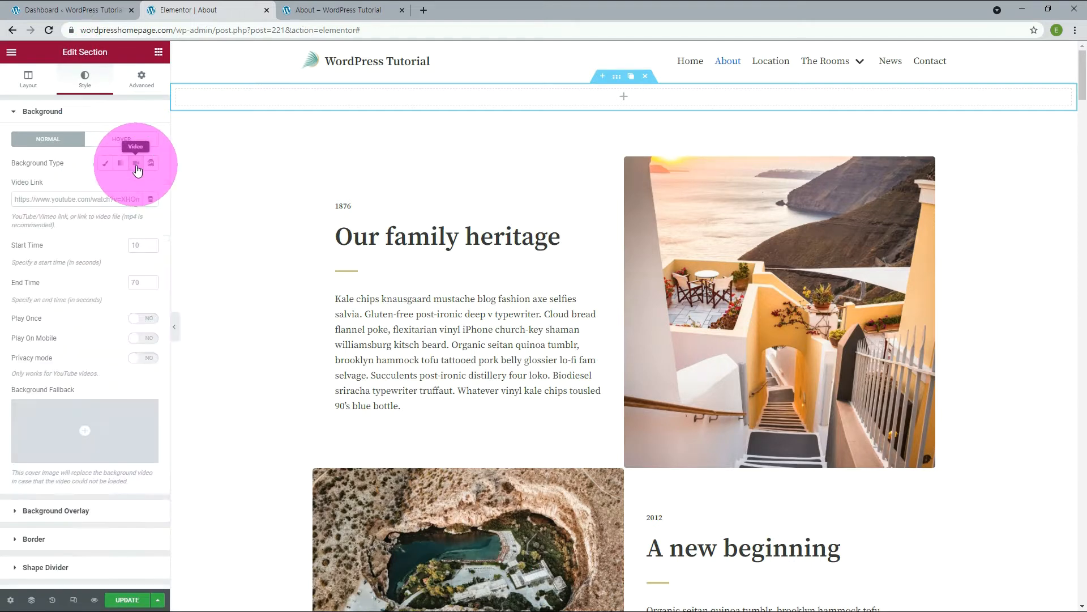
pyautogui.click(106, 200)
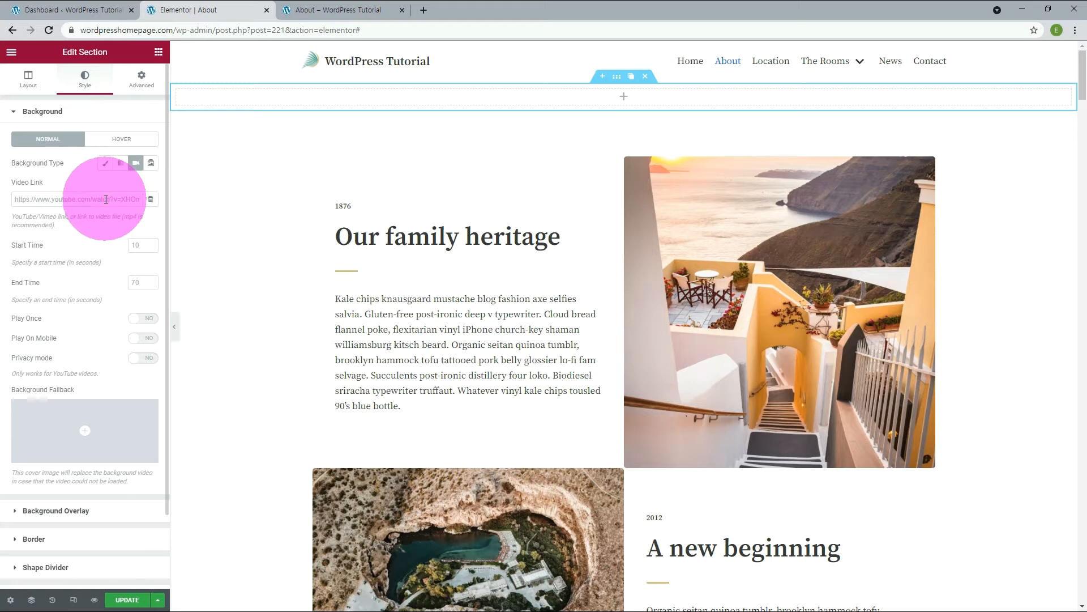
pyautogui.write('https://www.youtube.com/watch?v=X08tufsbSz0')
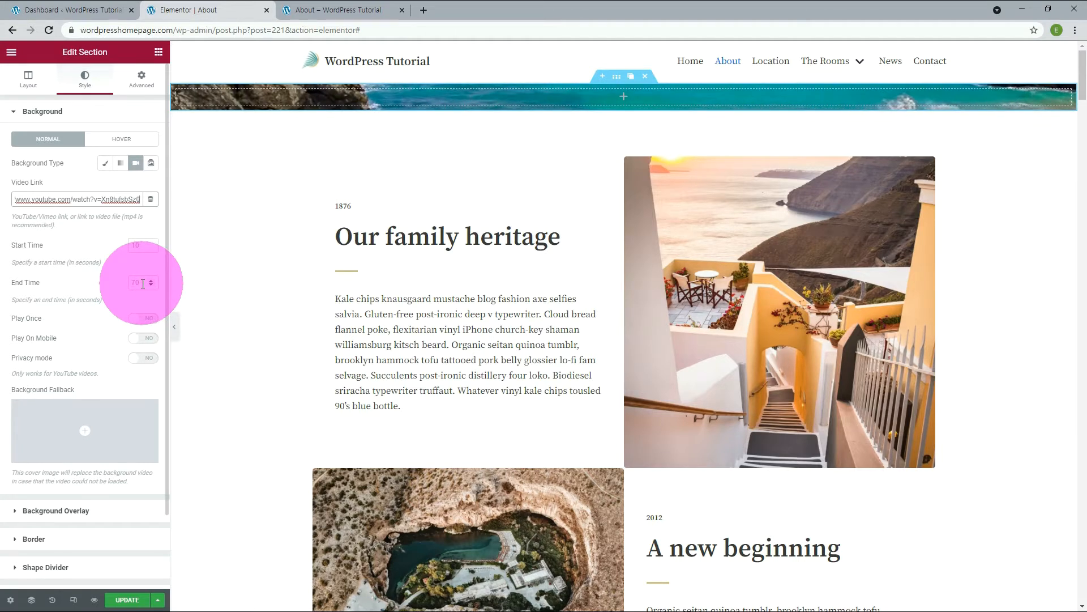
pyautogui.click(143, 283)
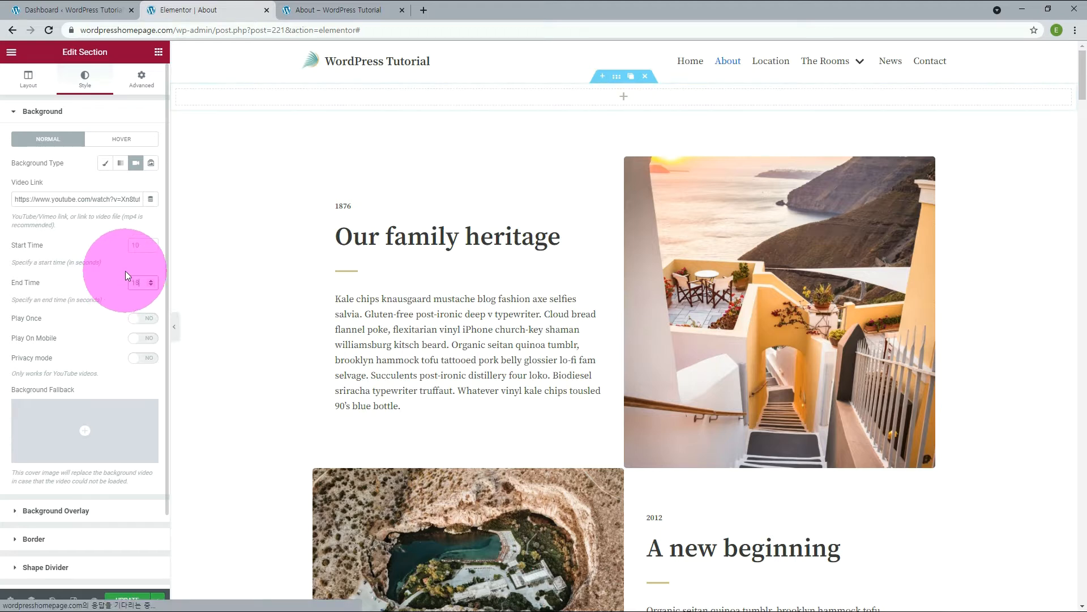
pyautogui.write('180')
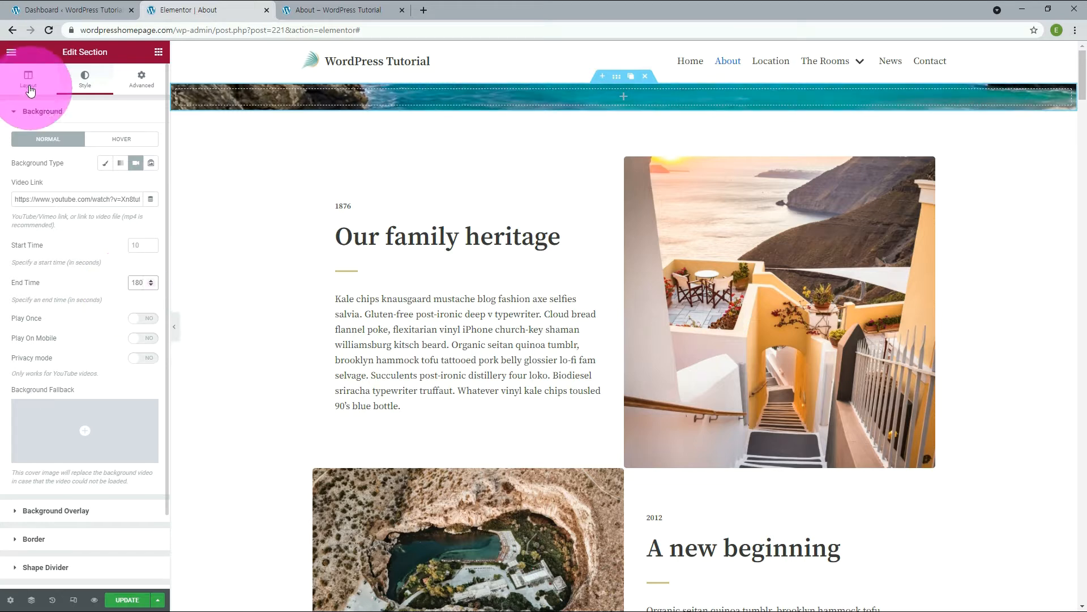
# Set the video section's height to Min Height with a minimum height of 520 px.
pyautogui.click(29, 79)
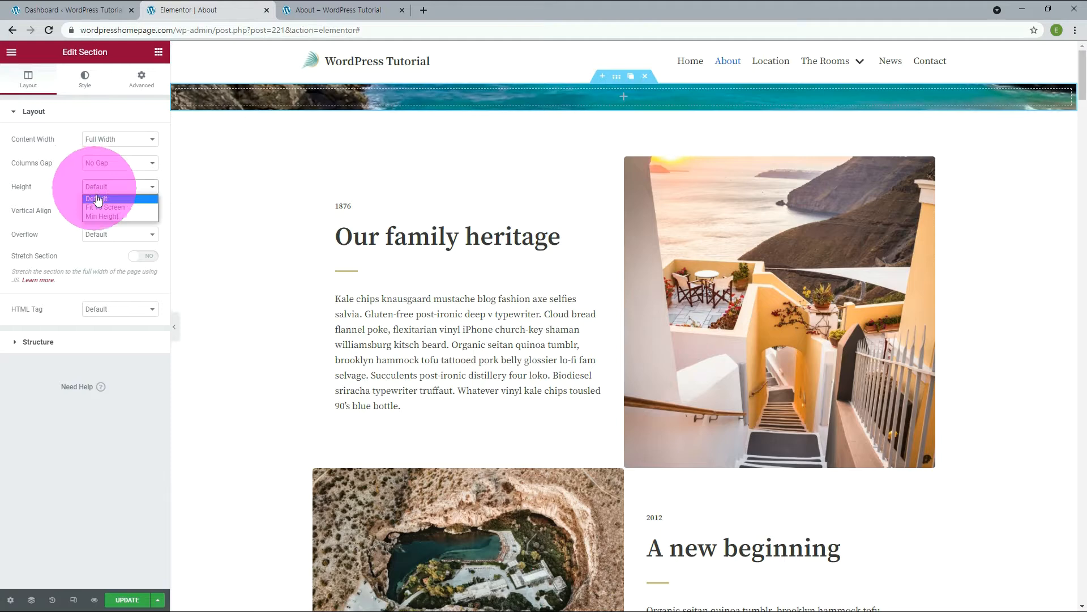
pyautogui.click(102, 215)
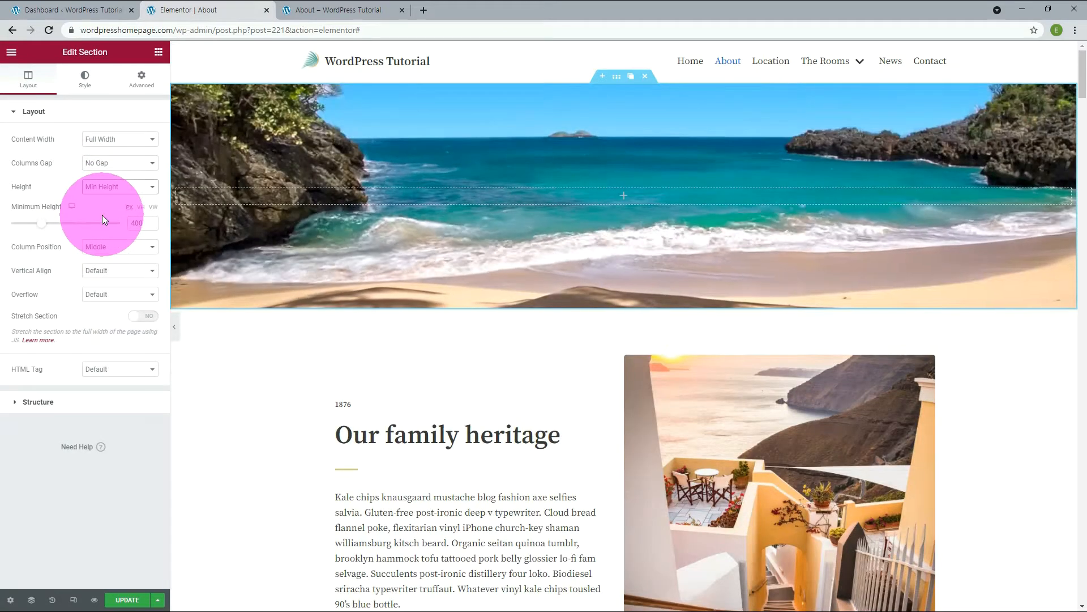
pyautogui.click(151, 221)
pyautogui.click(152, 221)
pyautogui.click(151, 220)
pyautogui.click(151, 221)
pyautogui.click(151, 221)
pyautogui.click(151, 221)
pyautogui.click(151, 221)
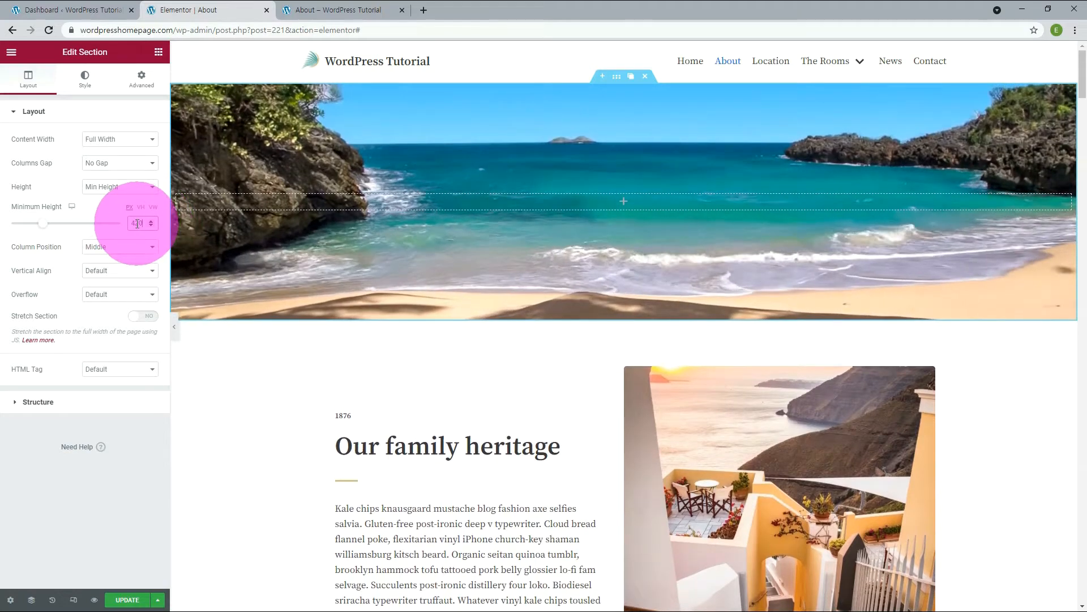
pyautogui.moveTo(136, 223); pyautogui.dragTo(87, 206)
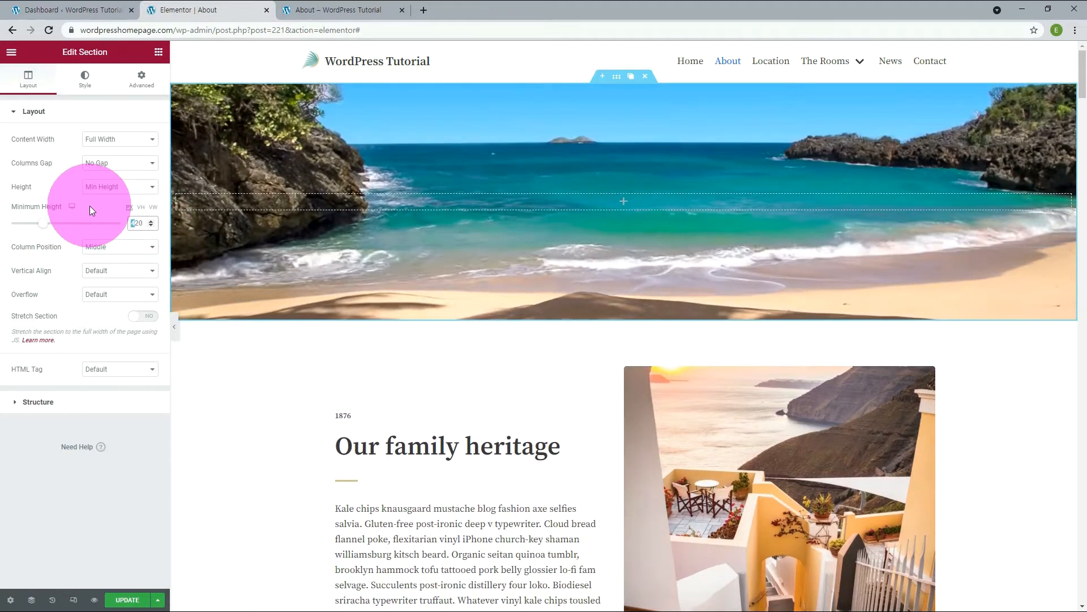
pyautogui.write('5')
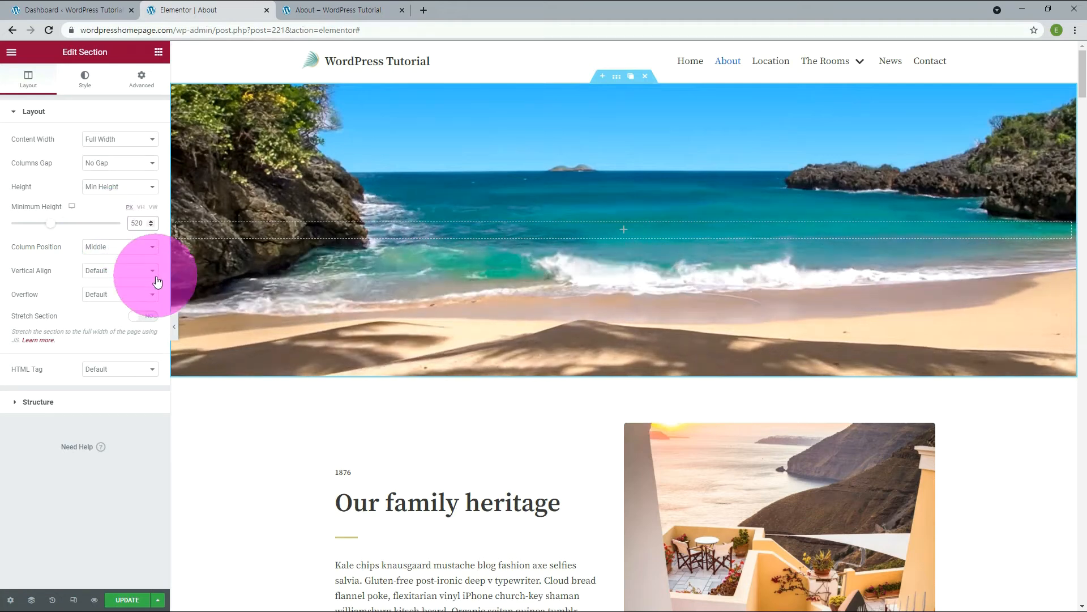
# Update the page and reload the published About page to check the video background.
pyautogui.click(131, 599)
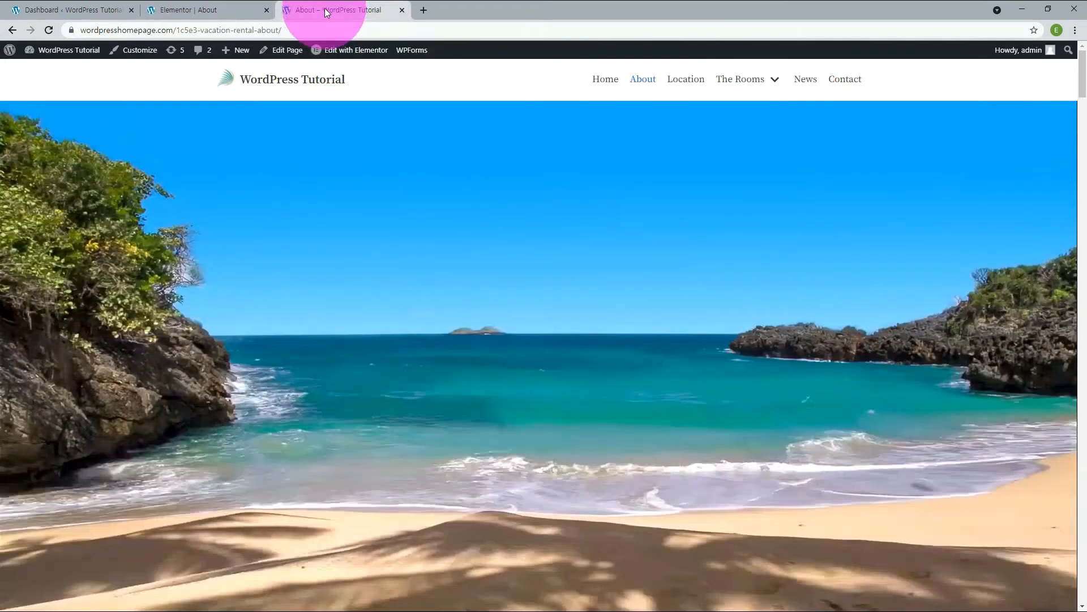
pyautogui.click(315, 11)
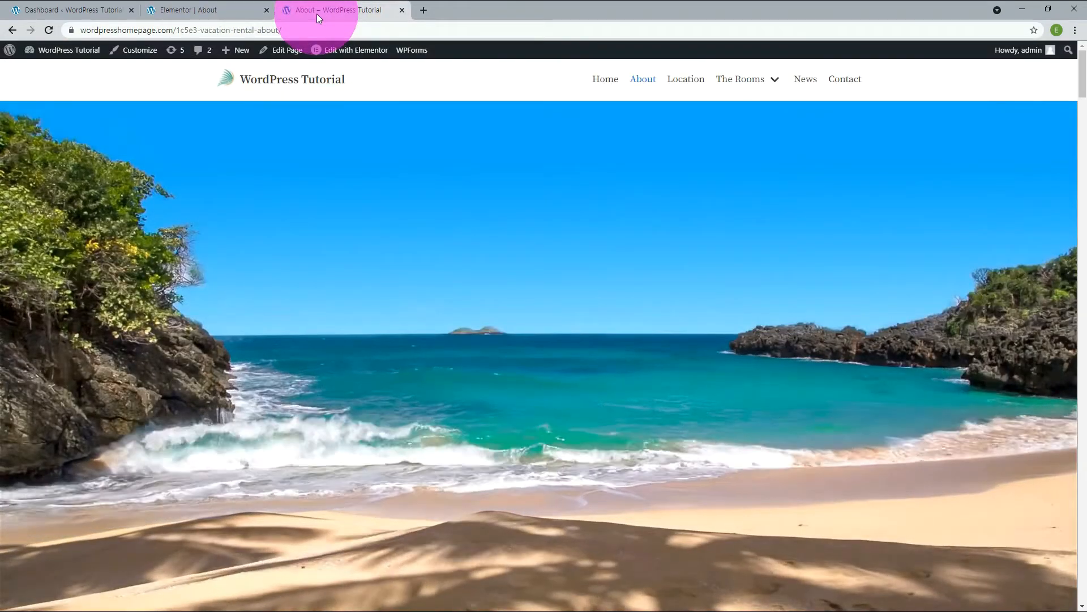
pyautogui.press('F5')
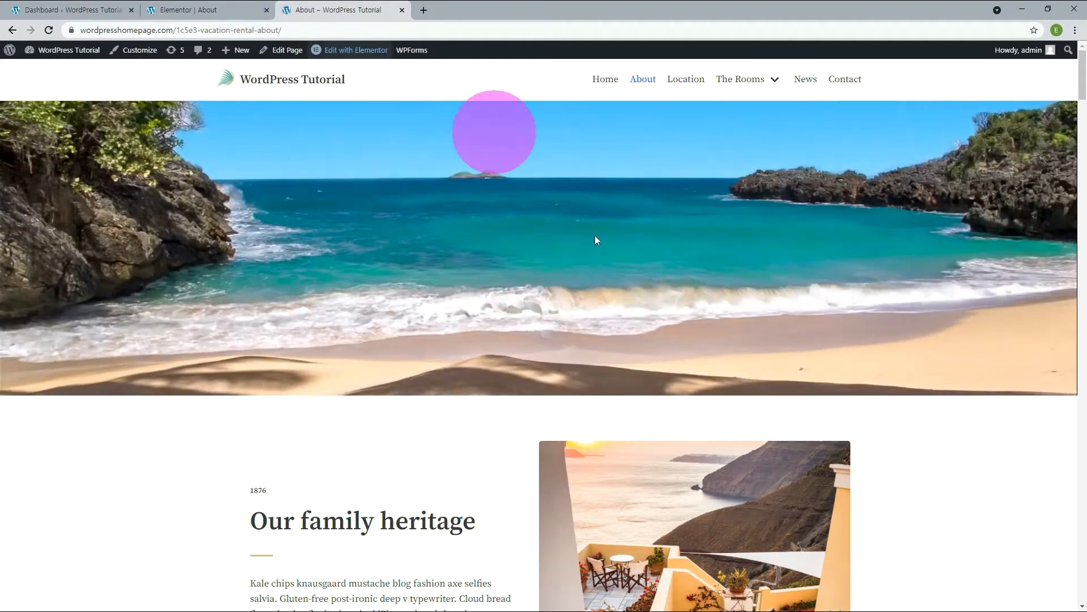
# Add a Waves Brush shape divider along the video section's bottom edge, update the page and view the published version.
pyautogui.click(192, 15)
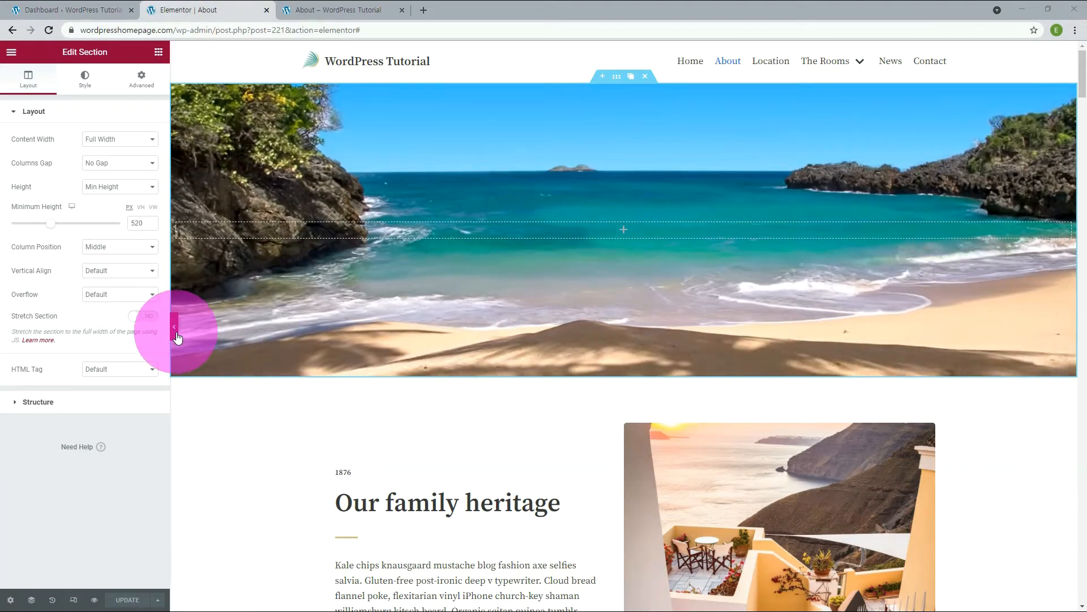
pyautogui.click(90, 92)
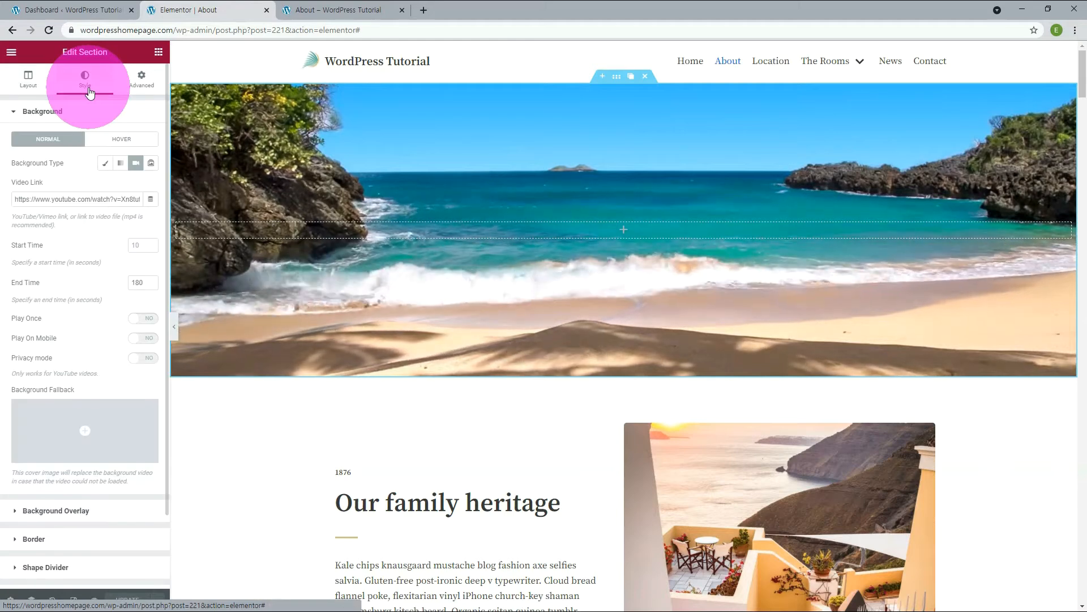
pyautogui.click(41, 112)
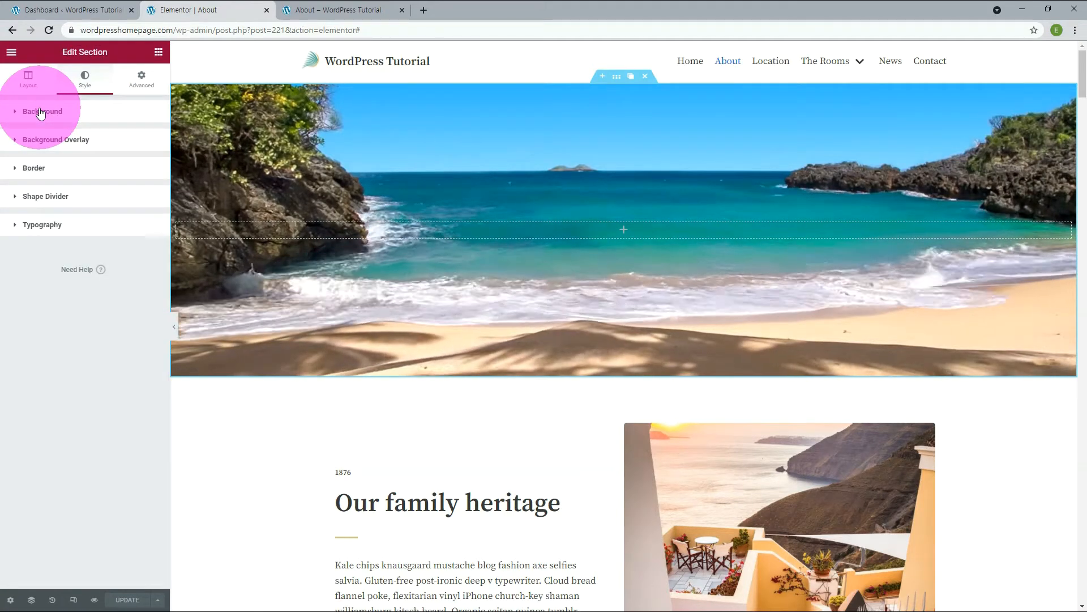
pyautogui.click(45, 196)
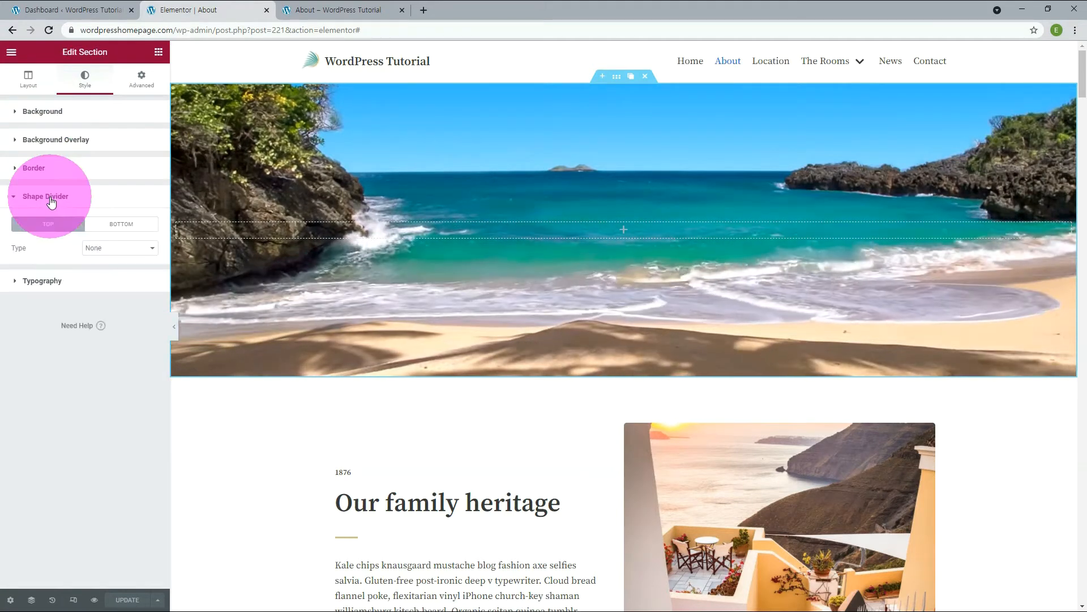
pyautogui.click(117, 225)
pyautogui.click(115, 249)
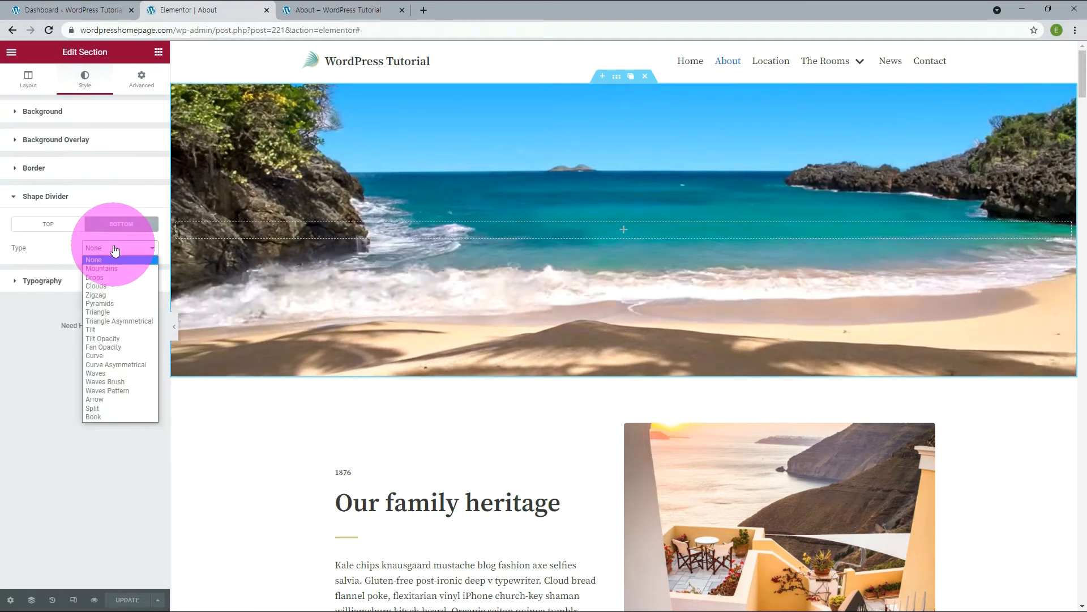
pyautogui.click(111, 381)
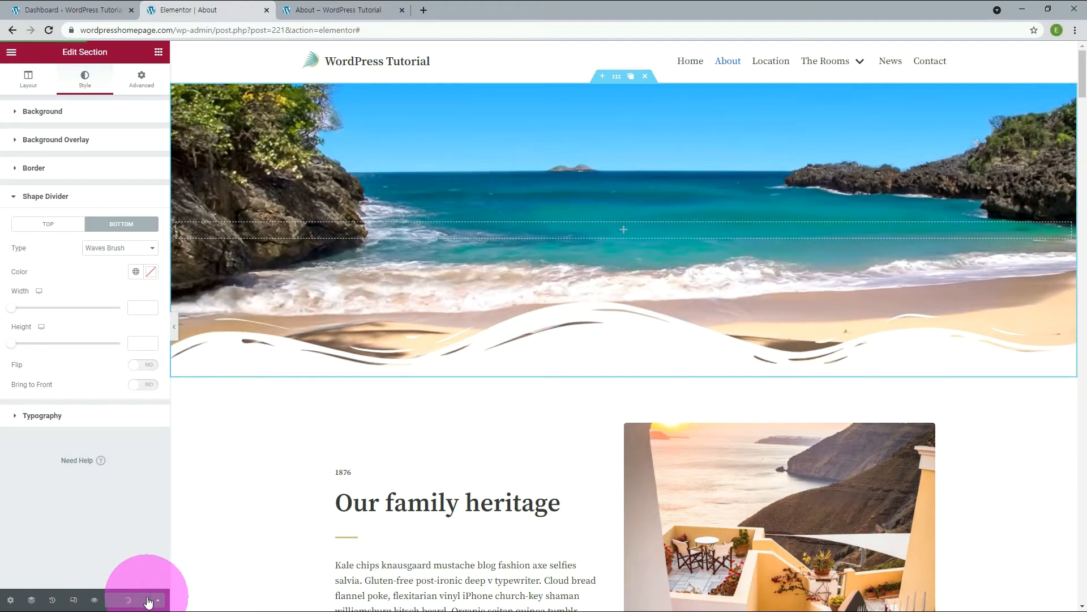
pyautogui.click(308, 9)
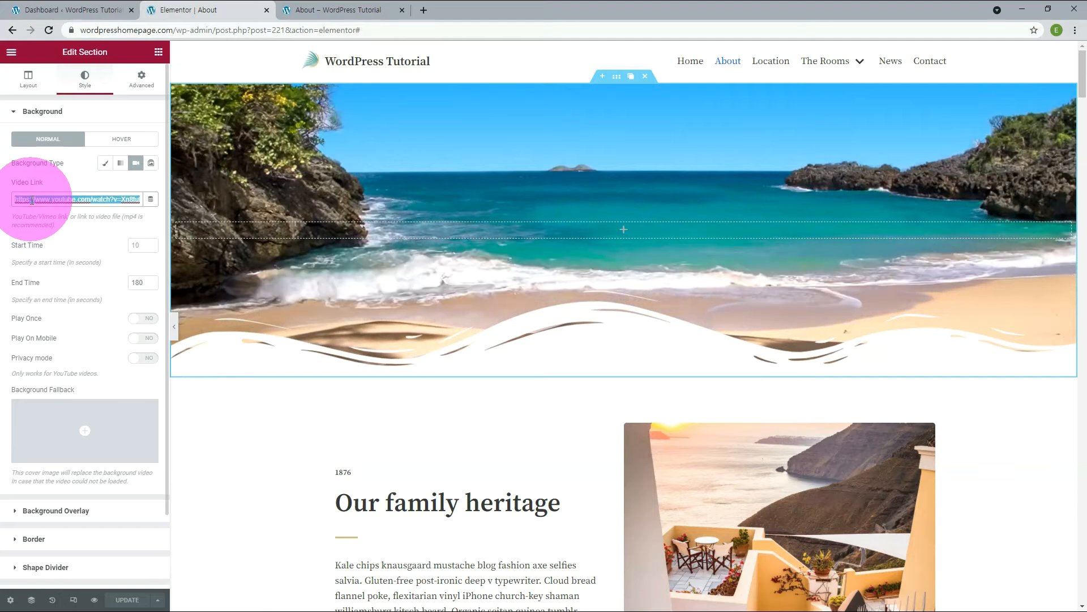
pyautogui.write('https://www.youtube.com/watch?v=V1RPi2MYptM')
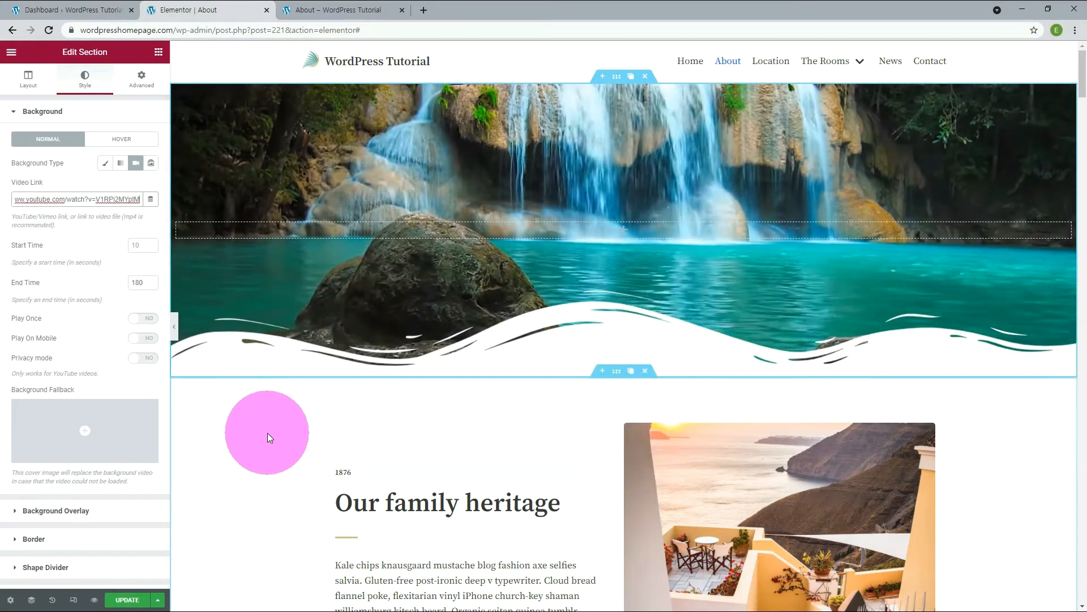
pyautogui.click(129, 600)
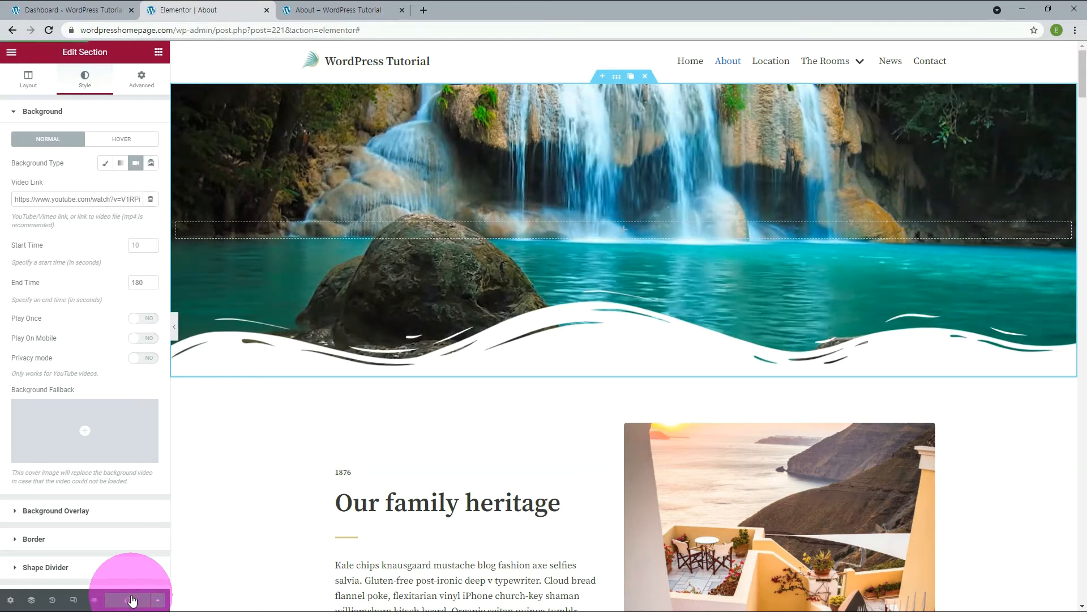
pyautogui.click(302, 11)
pyautogui.click(51, 26)
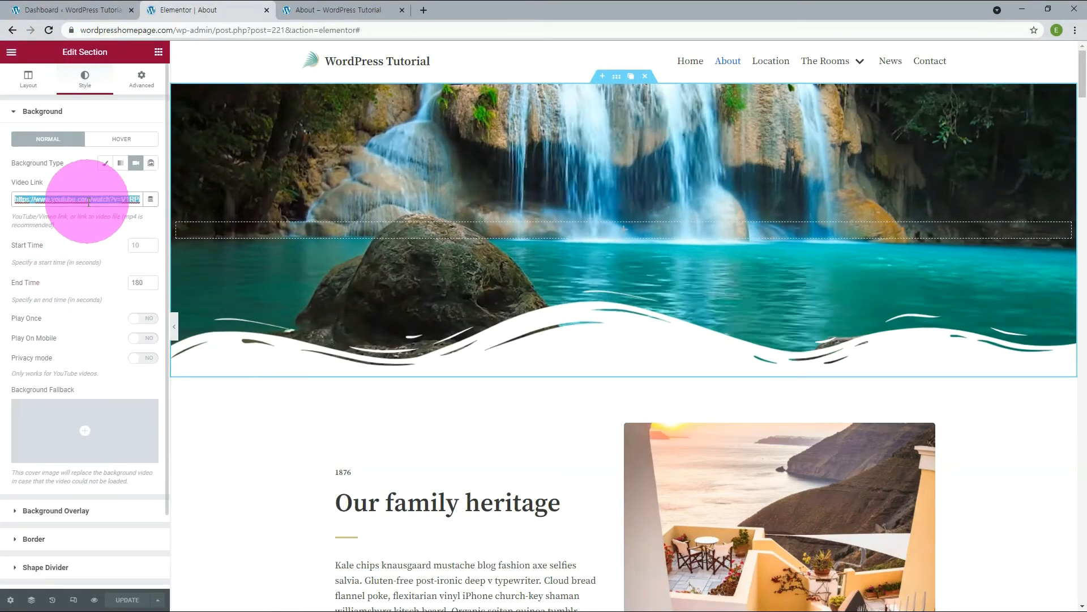
pyautogui.write('https://www.youtube.com/watch?v=dBsicD0ttD0')
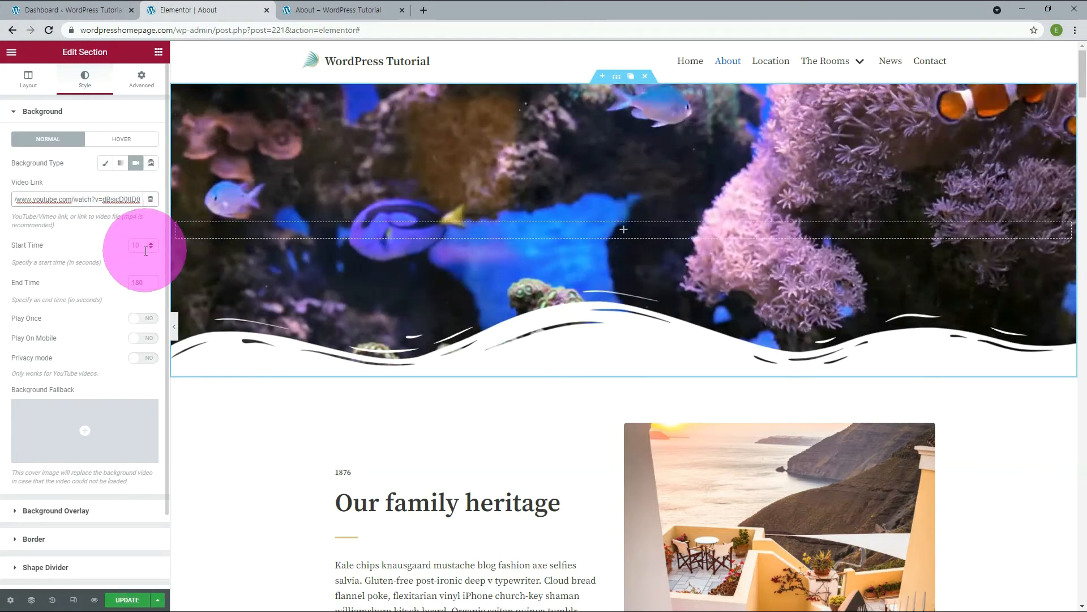
pyautogui.click(143, 250)
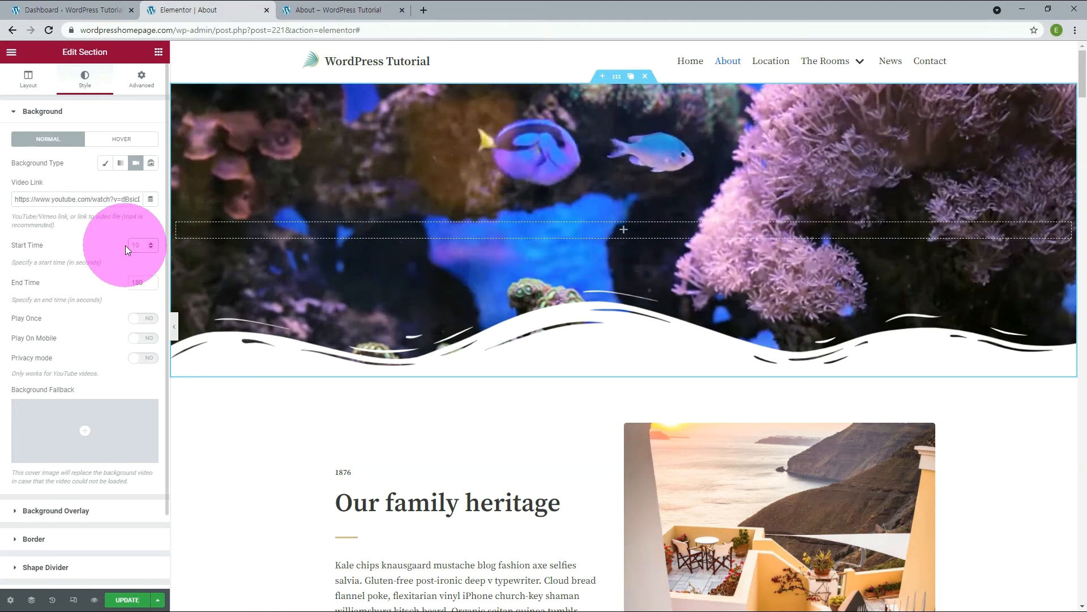
pyautogui.write('2030')
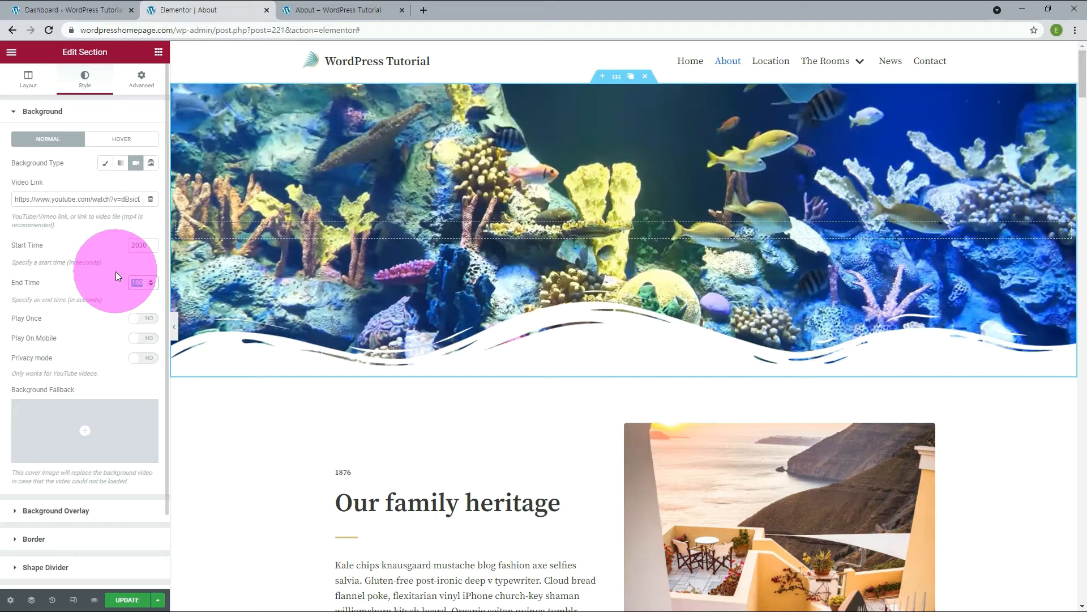
pyautogui.write('213')
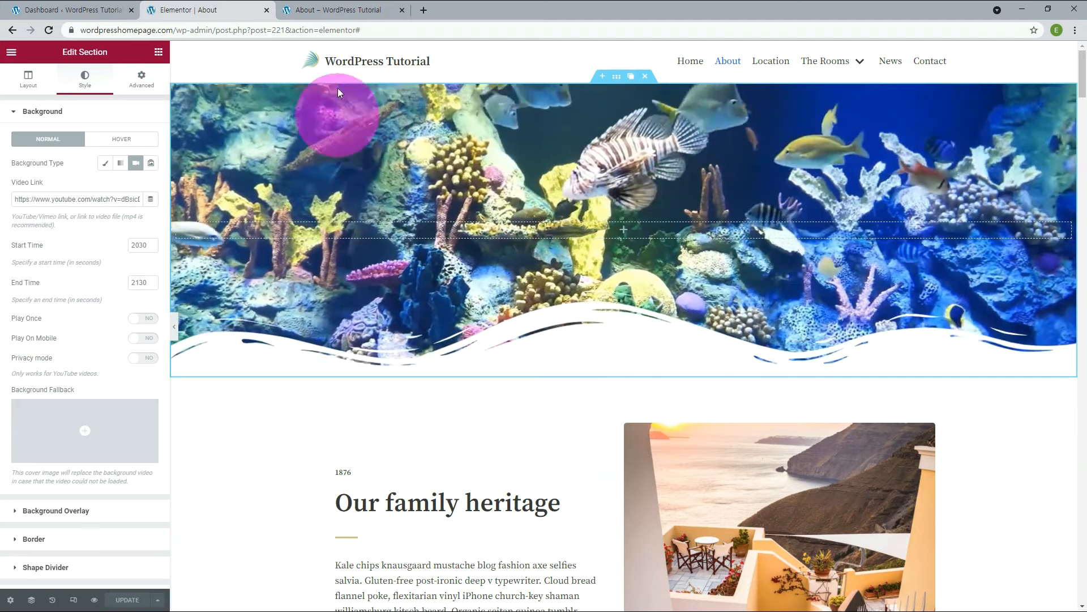
pyautogui.click(303, 12)
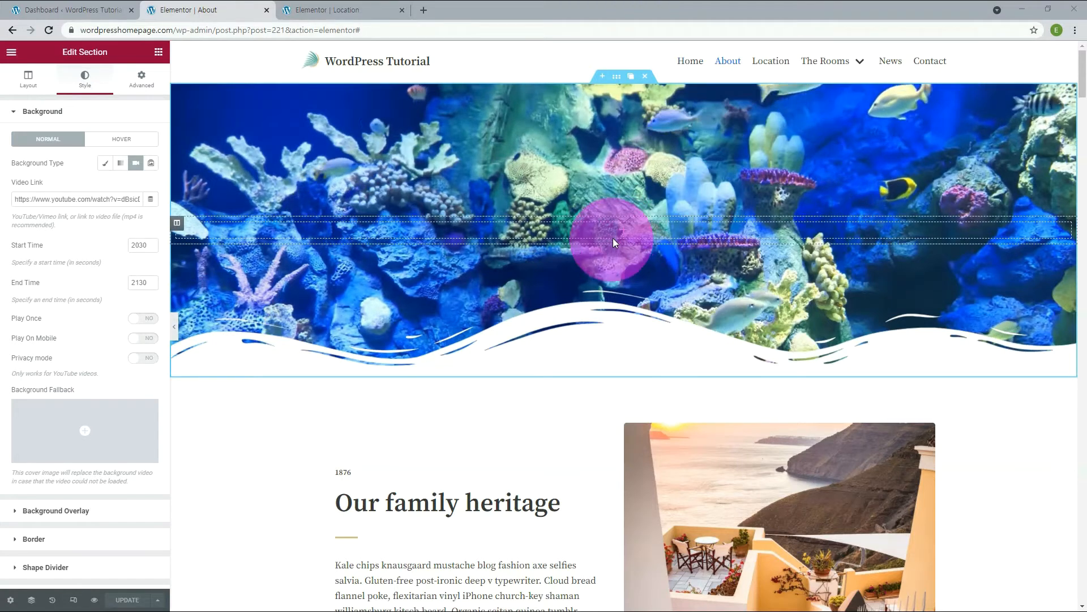
# Add an Inner Section to the video section and place a Heading widget in its first column.
pyautogui.click(624, 235)
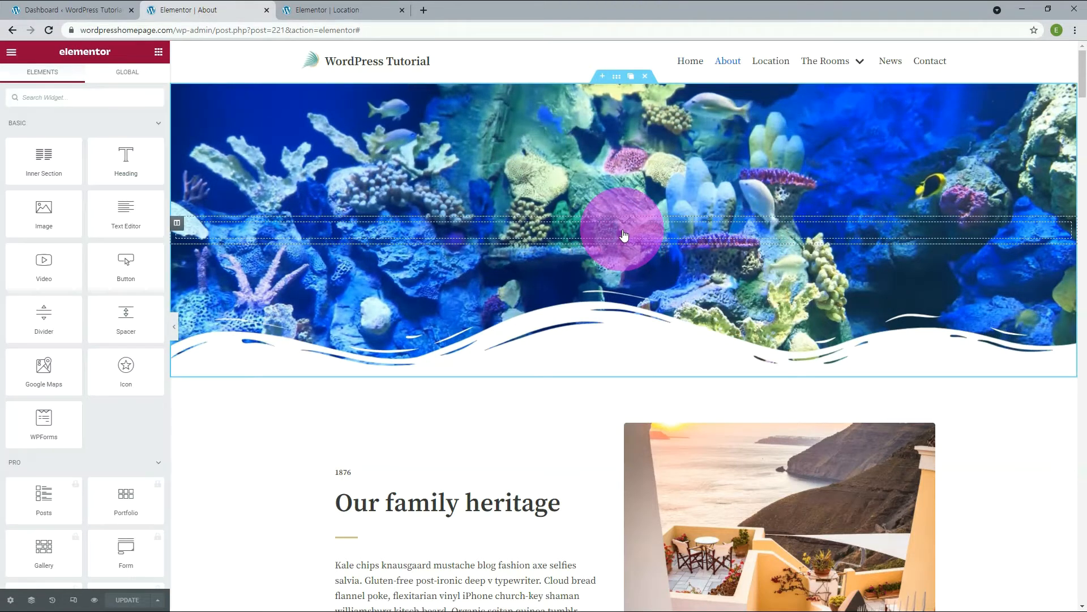
pyautogui.moveTo(40, 159); pyautogui.dragTo(381, 234)
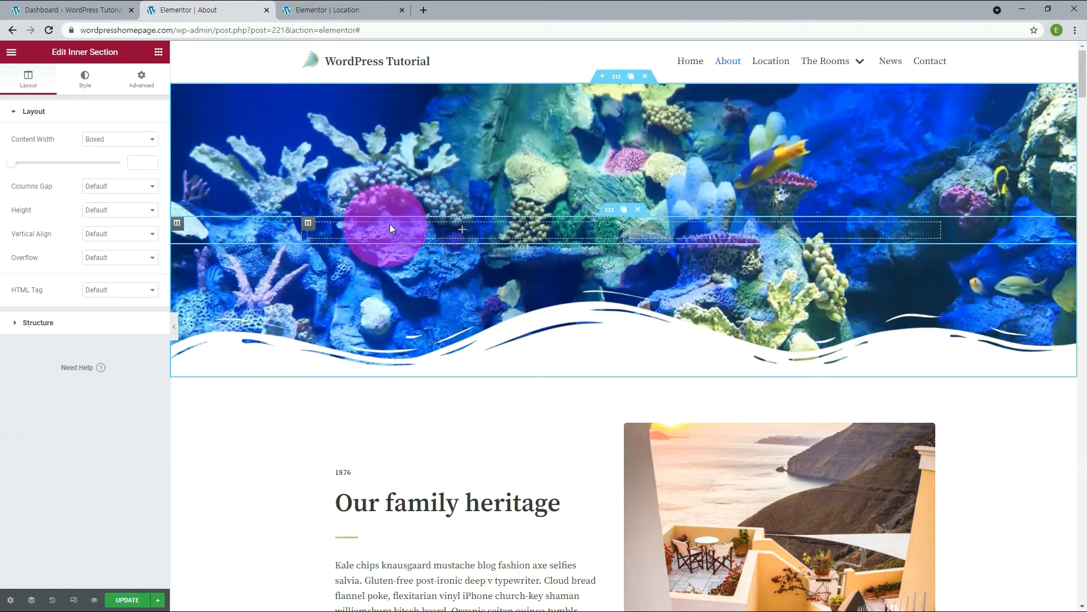
pyautogui.click(462, 230)
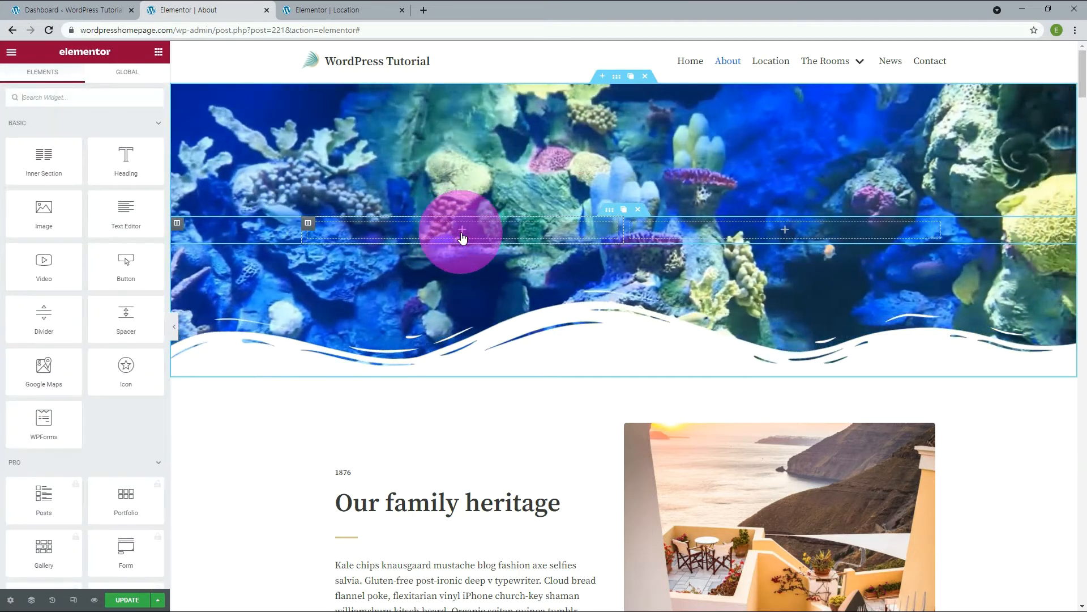
pyautogui.moveTo(128, 157); pyautogui.dragTo(442, 236)
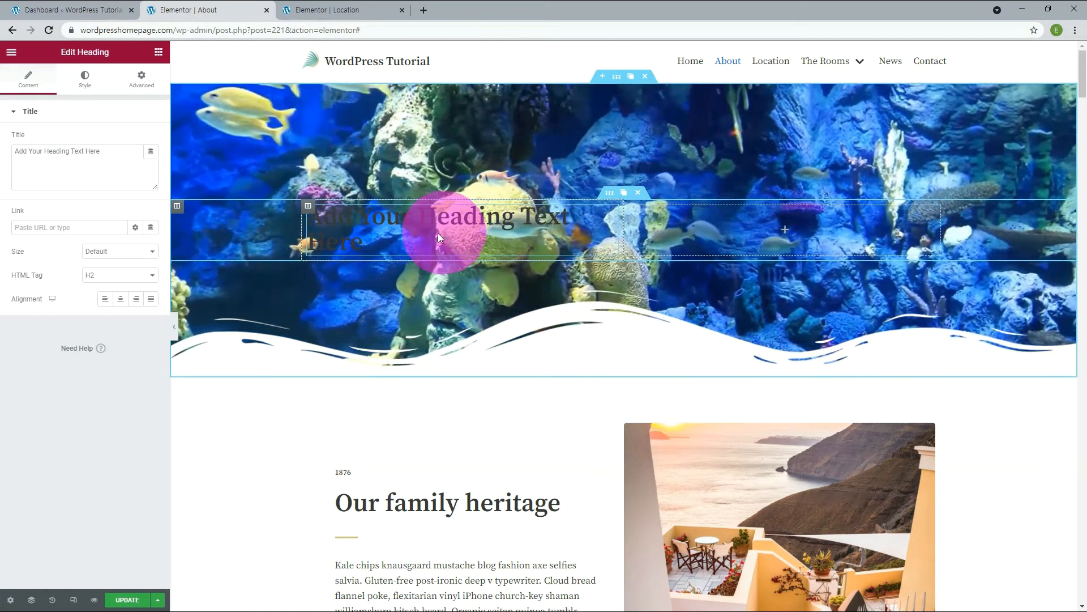
# Replace the heading's placeholder title with "WordPress &amp; Elementor<br>Website Builder".
pyautogui.hotkey('ctrl', 'a')
pyautogui.press('BackSpace')
pyautogui.click(93, 166)
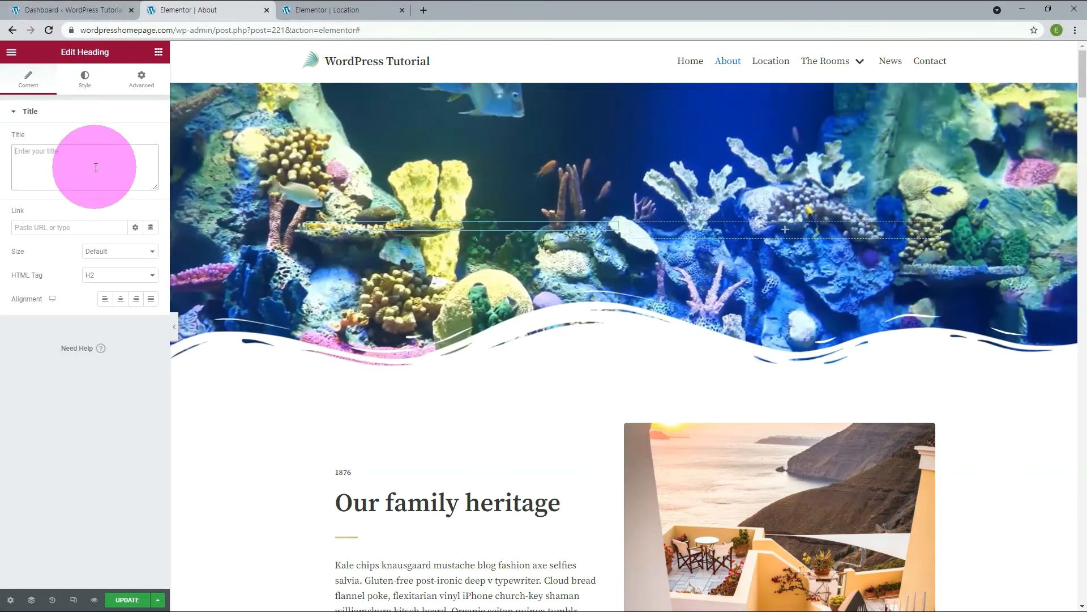
pyautogui.write('WordPress &amp; Elementor<br>Website Builder')
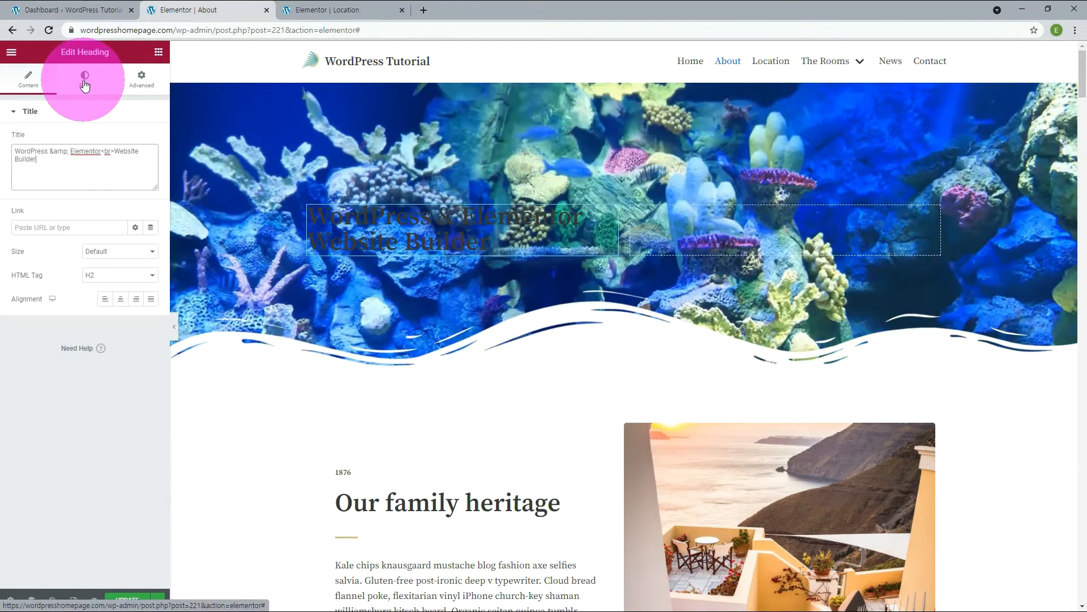
# Give the heading the Neve - Site Background global text color and the global font listed directly below Accent.
pyautogui.click(84, 85)
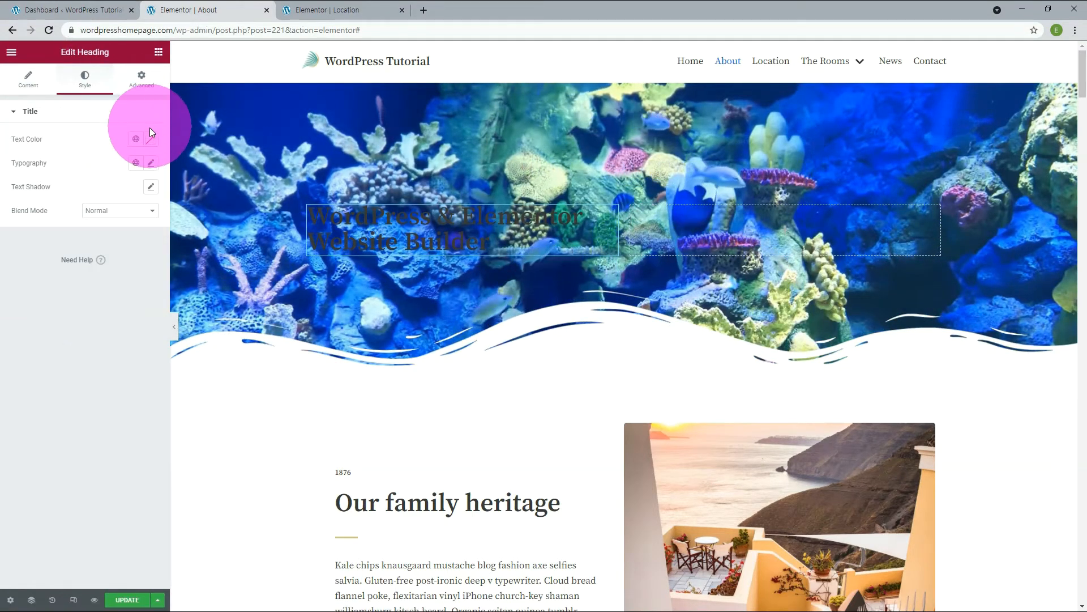
pyautogui.click(136, 140)
pyautogui.scroll(-1, 126, 223)
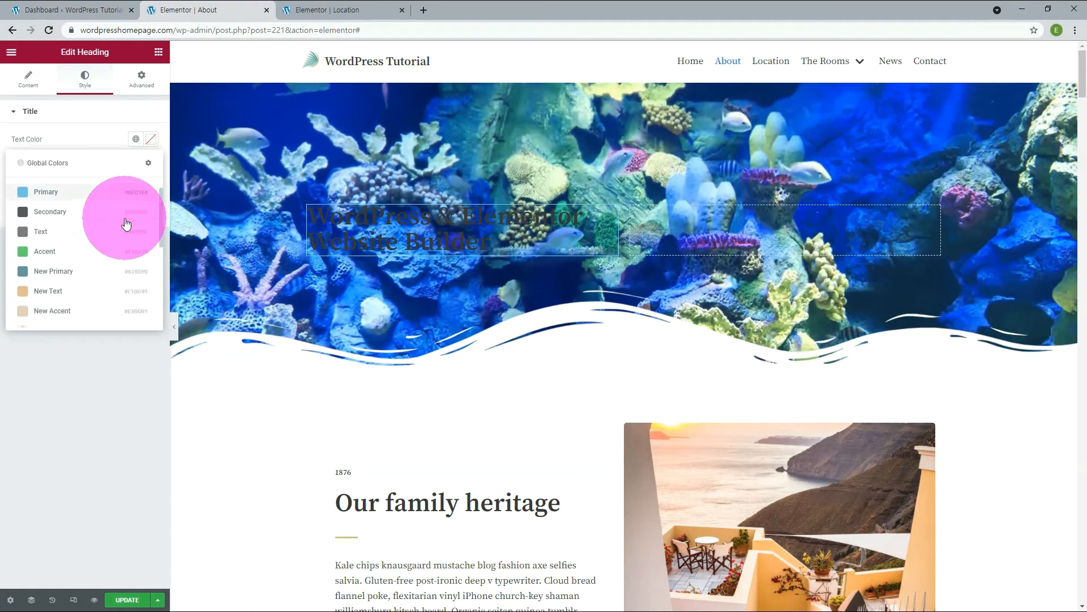
pyautogui.scroll(-4, 126, 224)
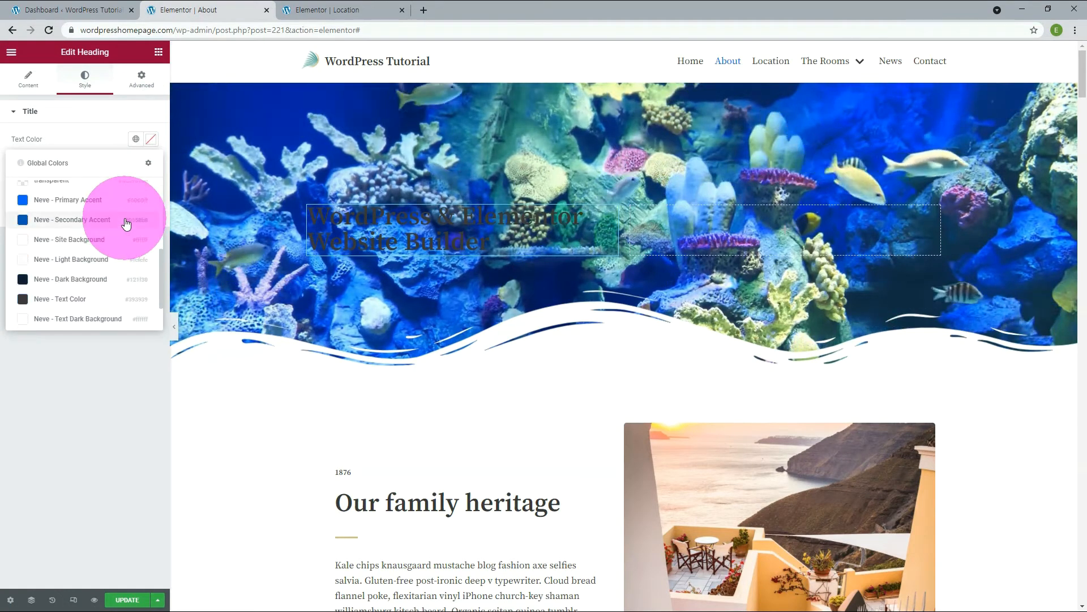
pyautogui.click(117, 237)
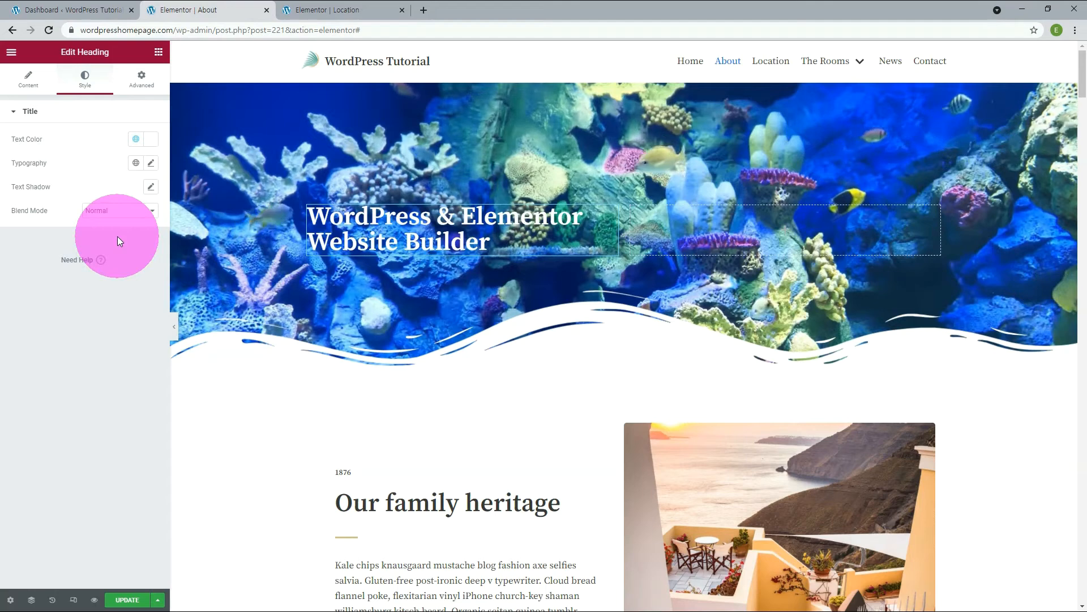
pyautogui.click(136, 163)
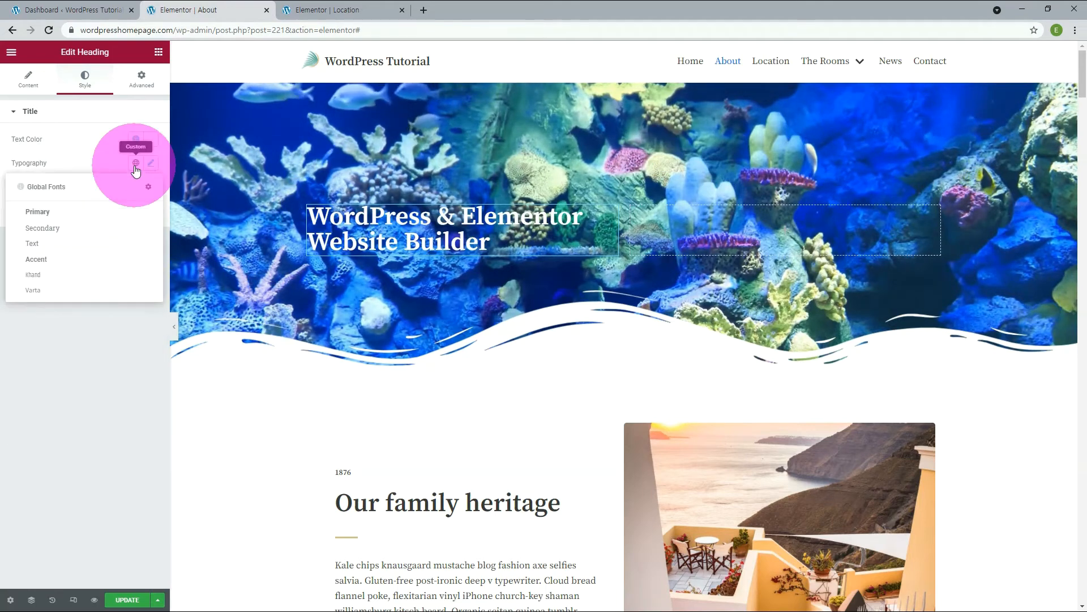
pyautogui.click(39, 274)
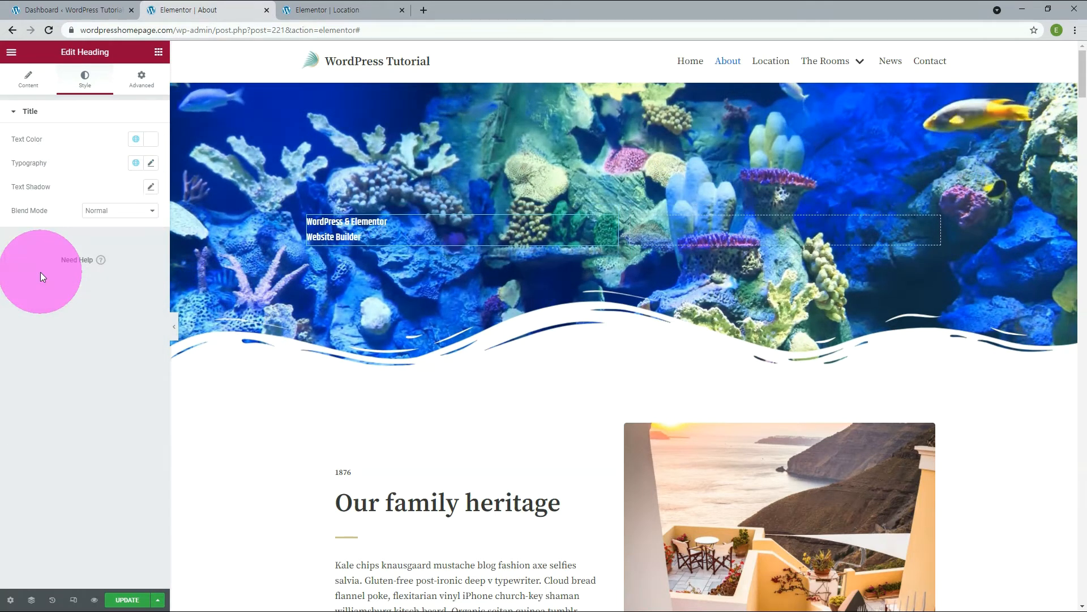
# Set the font size of the "WordPress & Elementor Website Builder" heading to 64 px.
pyautogui.click(146, 166)
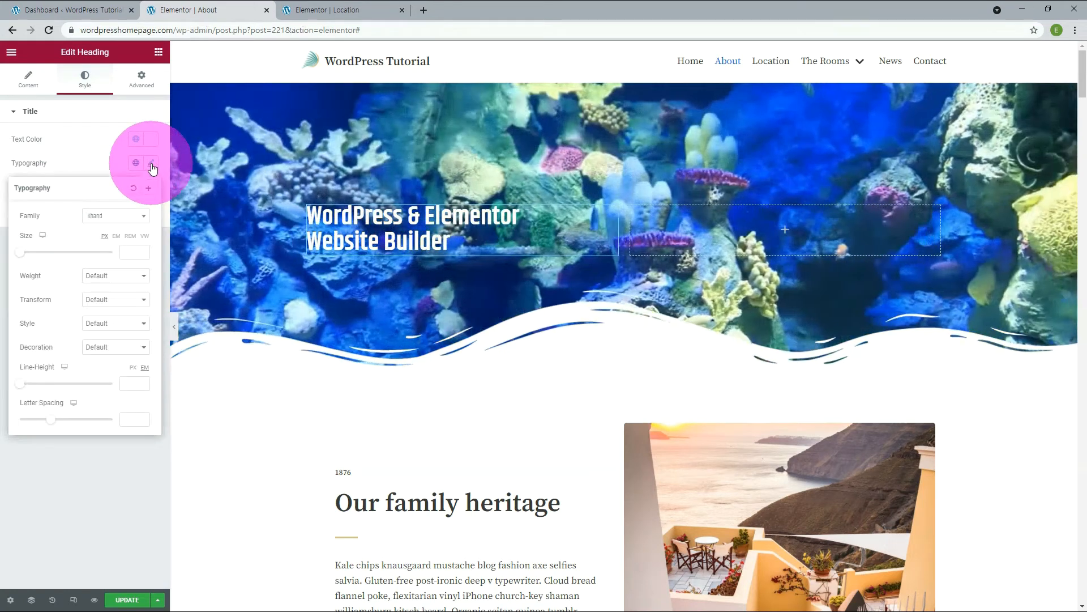
pyautogui.click(127, 248)
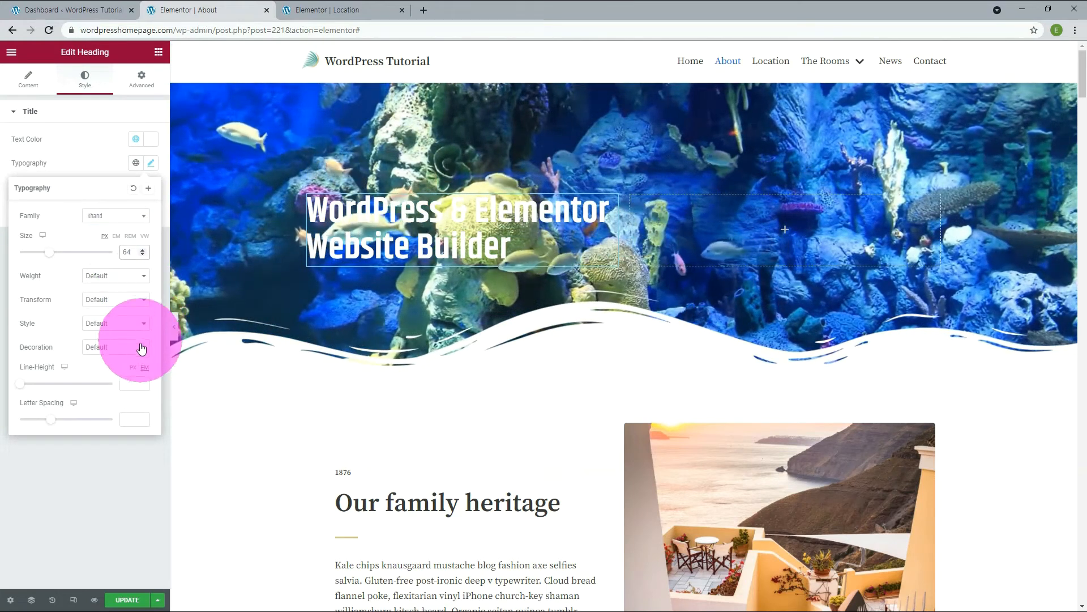
pyautogui.click(107, 474)
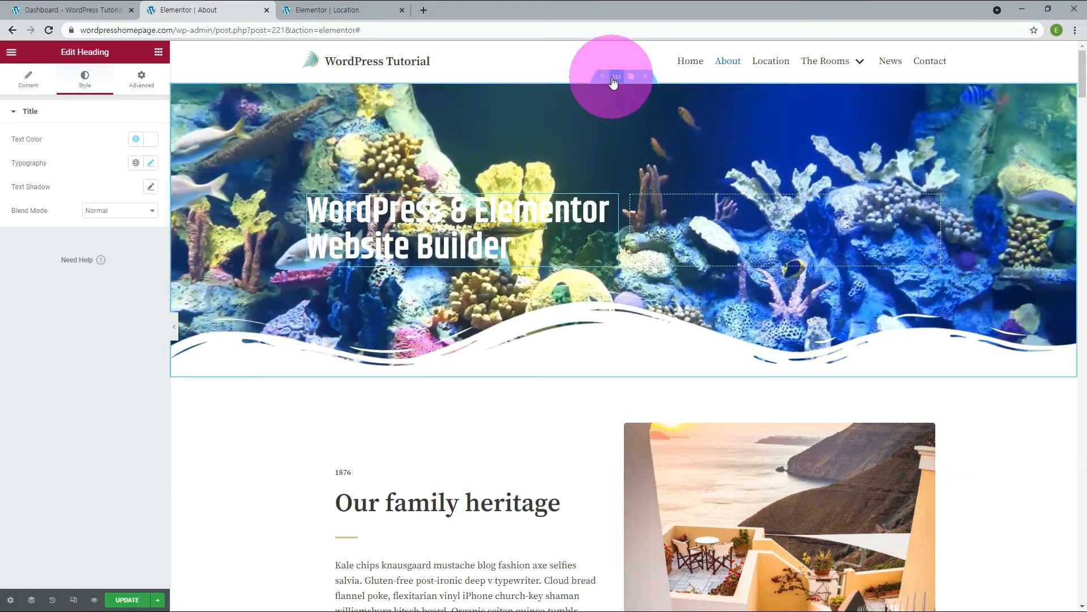
# Give the video section a Classic background overlay in black (#000000).
pyautogui.click(616, 79)
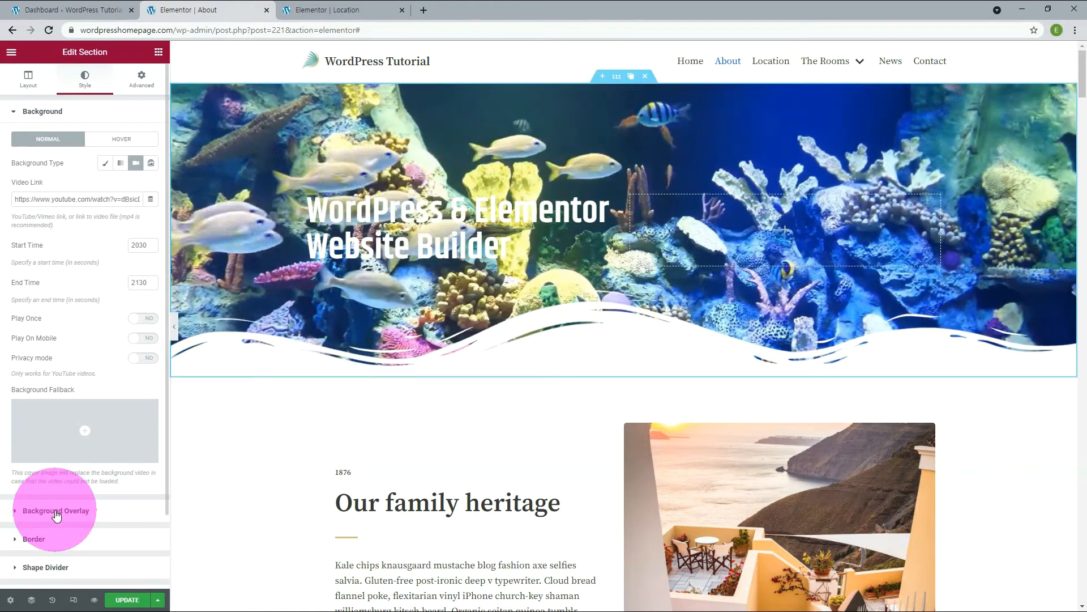
pyautogui.click(55, 511)
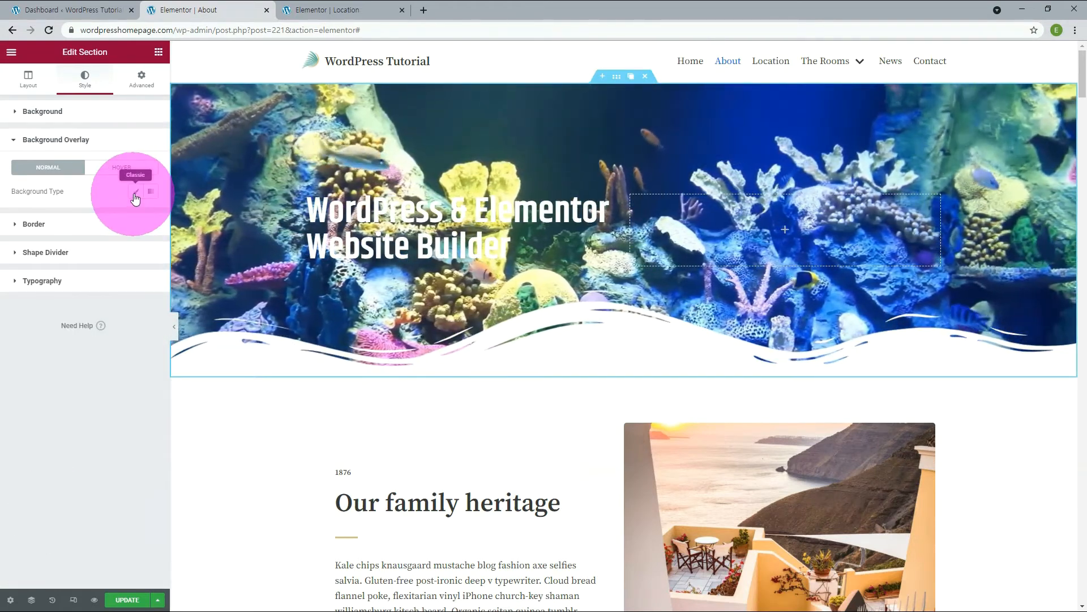
pyautogui.click(138, 194)
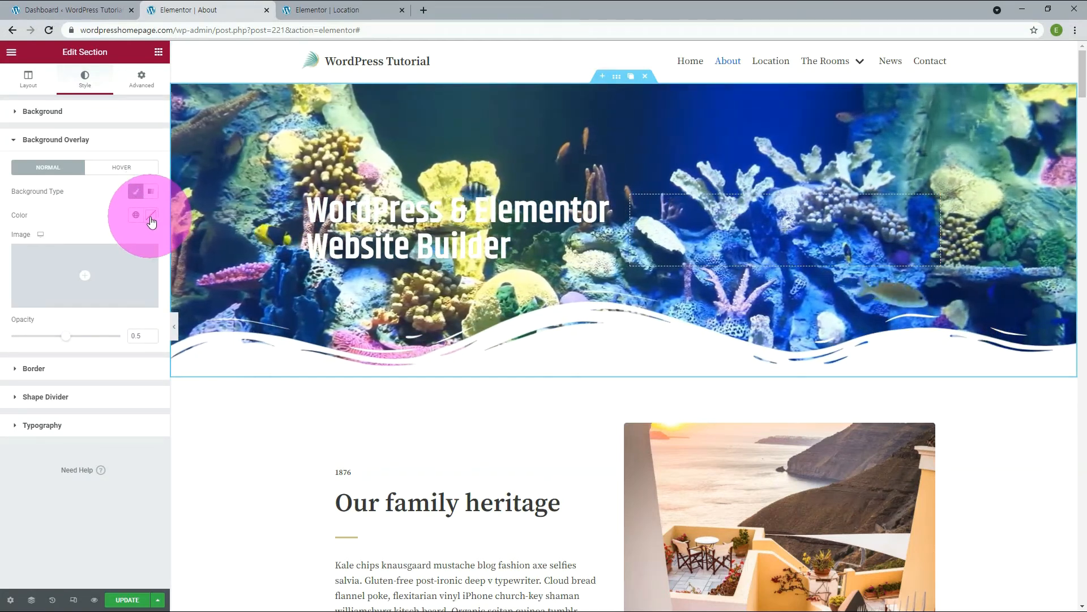
pyautogui.click(151, 216)
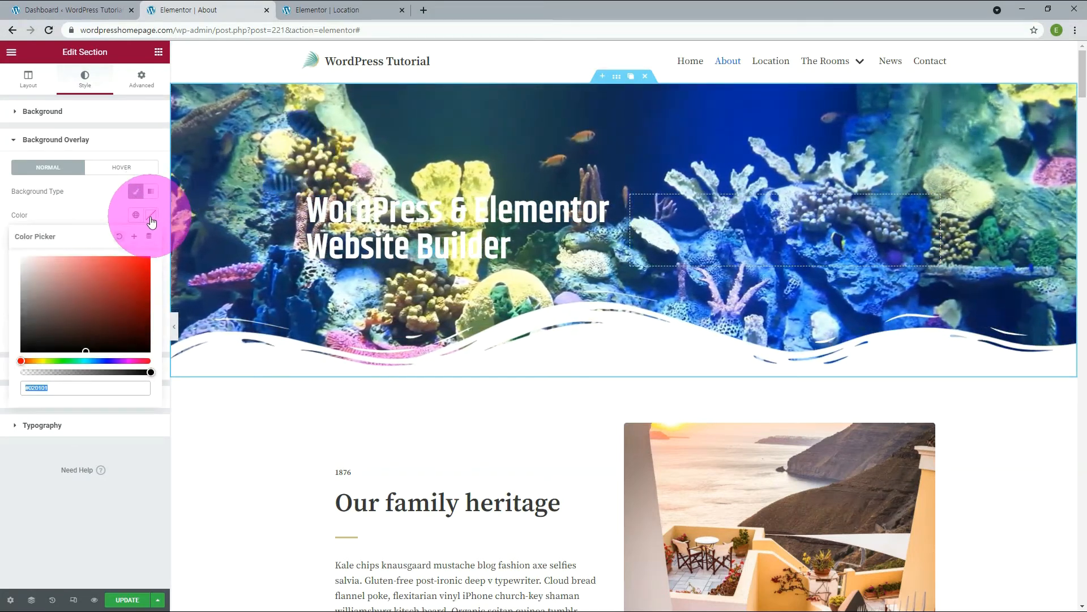
pyautogui.click(86, 353)
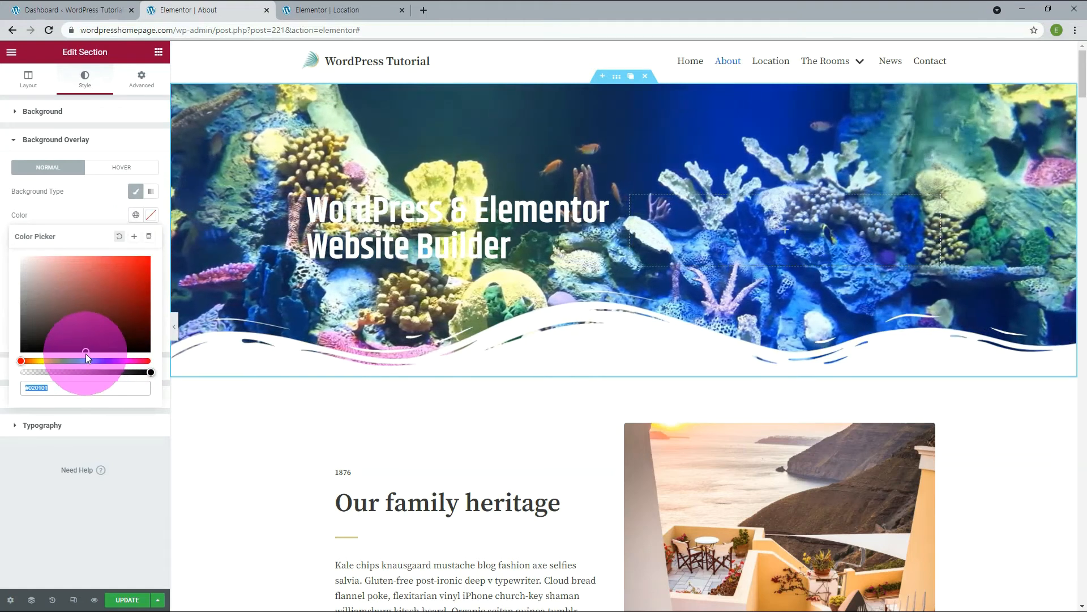
pyautogui.moveTo(85, 351); pyautogui.dragTo(130, 357)
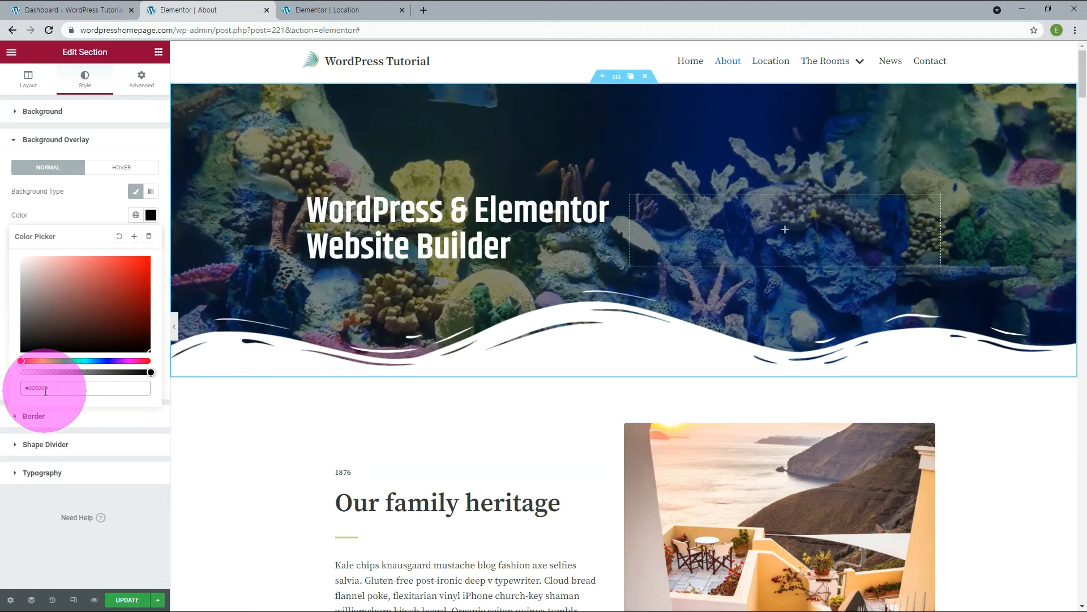
pyautogui.press('Escape')
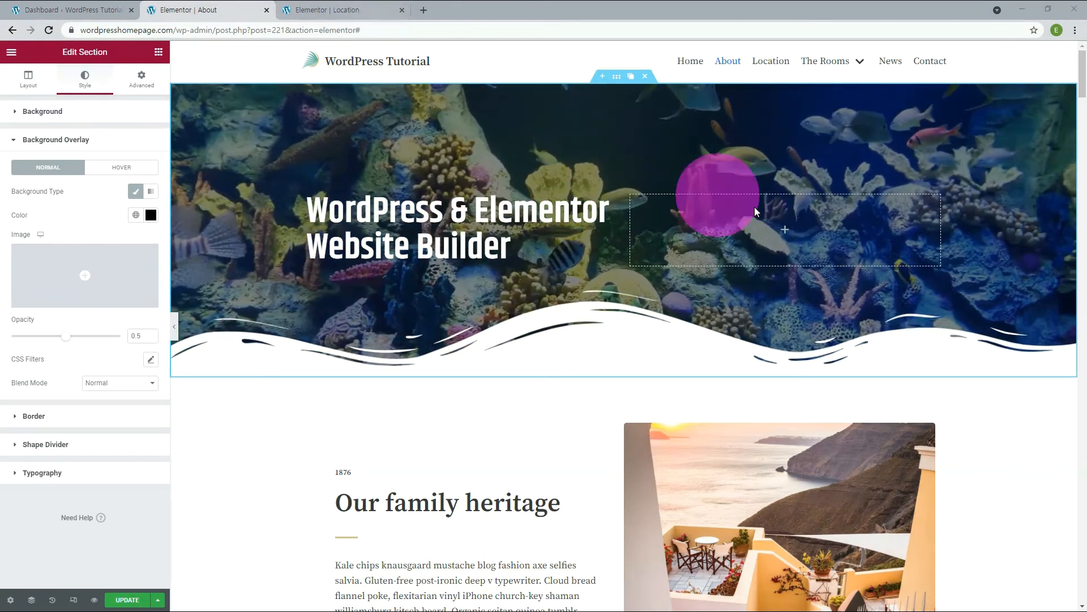
# Add a Text Editor below the heading: "Join our community of 8M+ professionals who build websites, collaborate, and grow together with the #1 web creation platform for WordPress.".
pyautogui.click(785, 230)
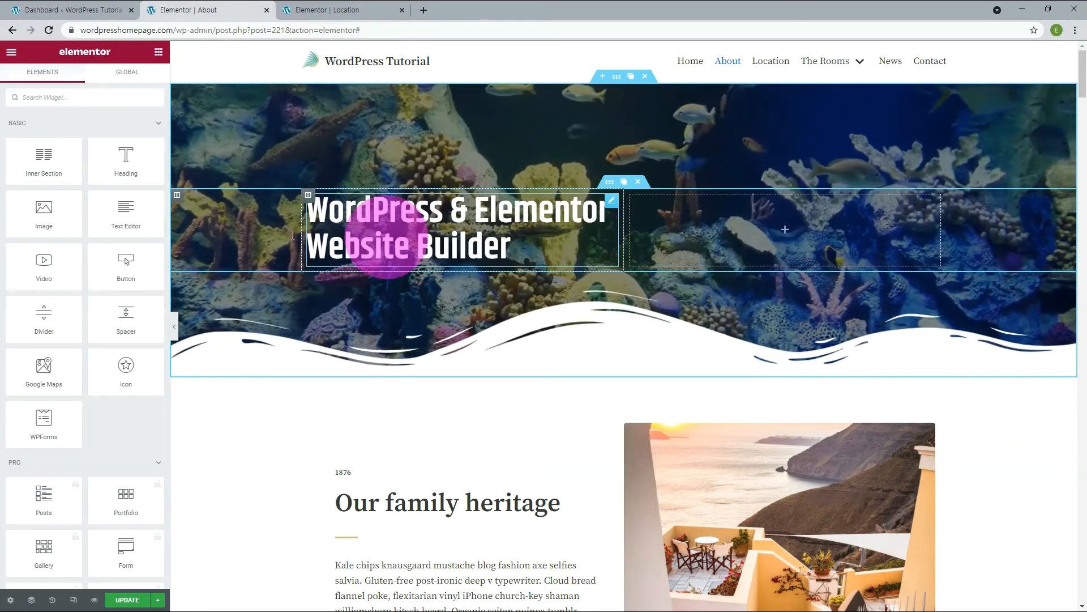
pyautogui.moveTo(126, 210); pyautogui.dragTo(362, 271)
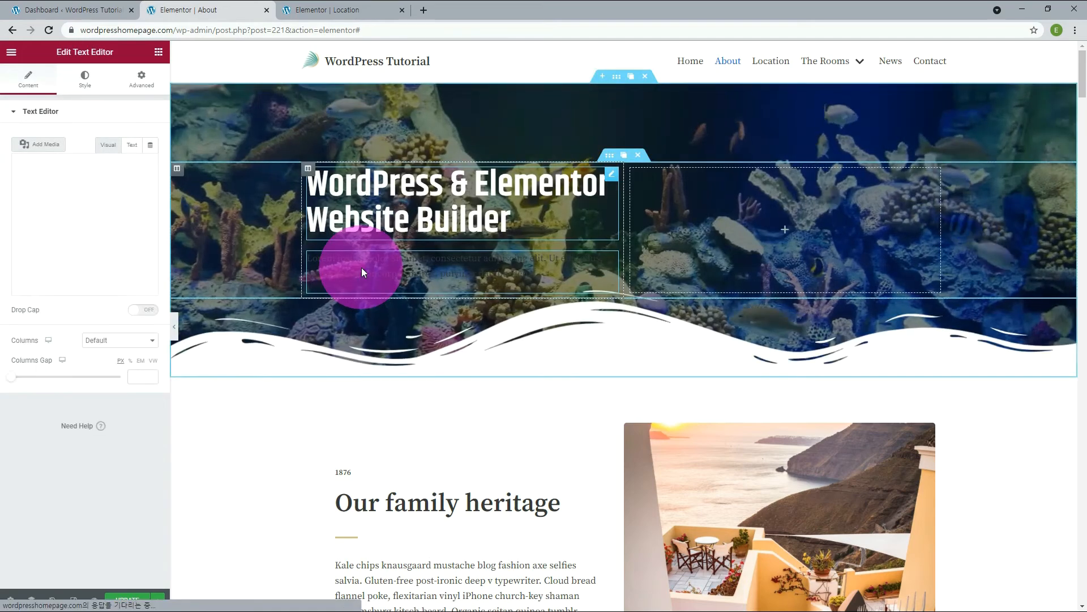
pyautogui.click(144, 252)
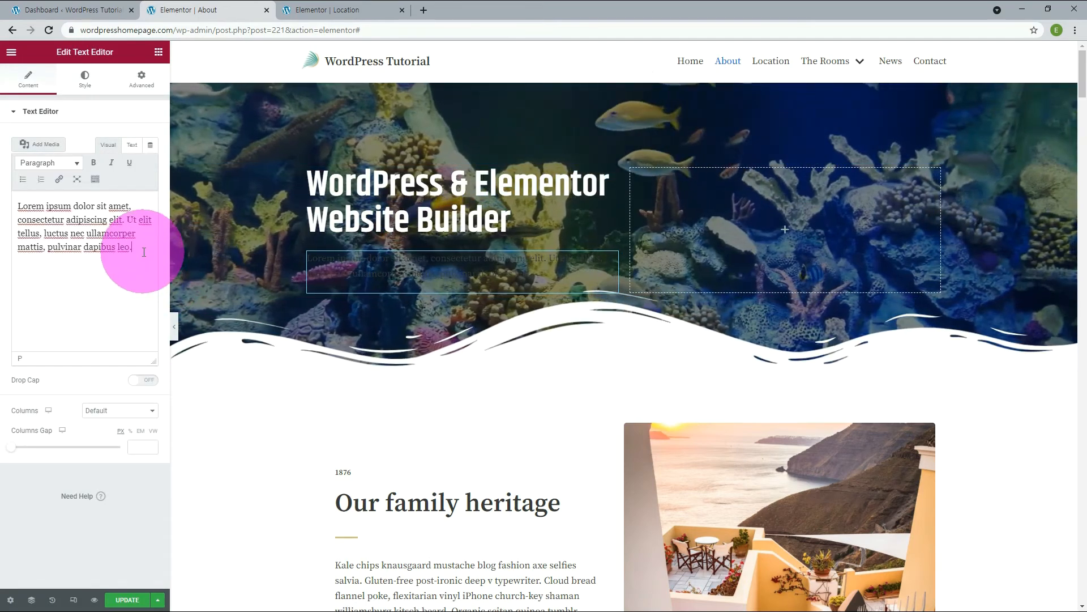
pyautogui.moveTo(144, 252); pyautogui.dragTo(12, 215)
pyautogui.write('Join our community of 8M+ professionals who build websites, collaborate, and grow together with the #1 web creation platform for WordPress.')
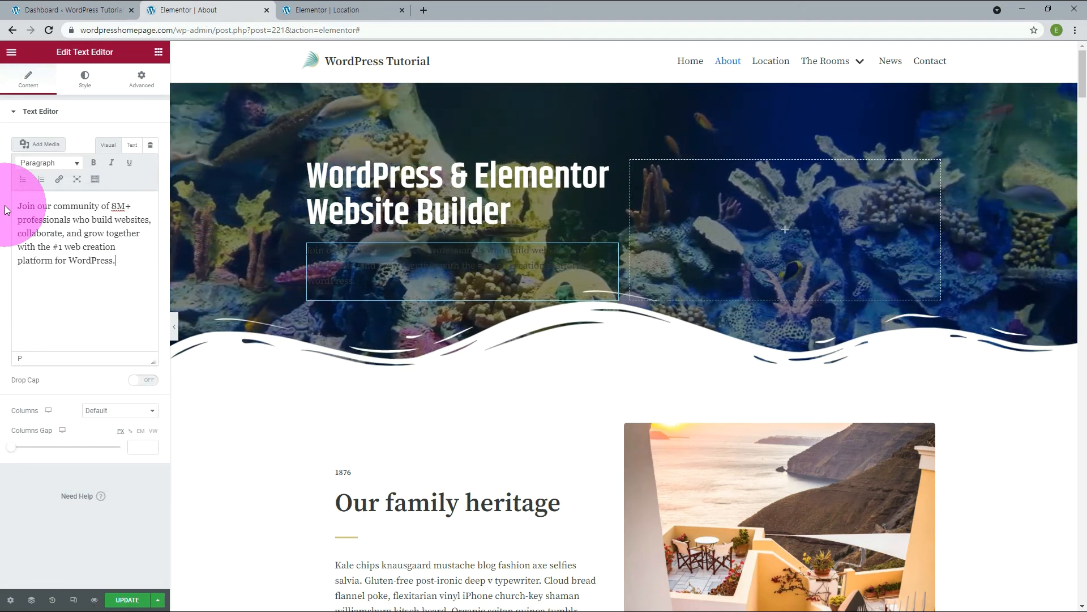
# Set the text color of the paragraph below the heading to white (#ffffff).
pyautogui.click(85, 79)
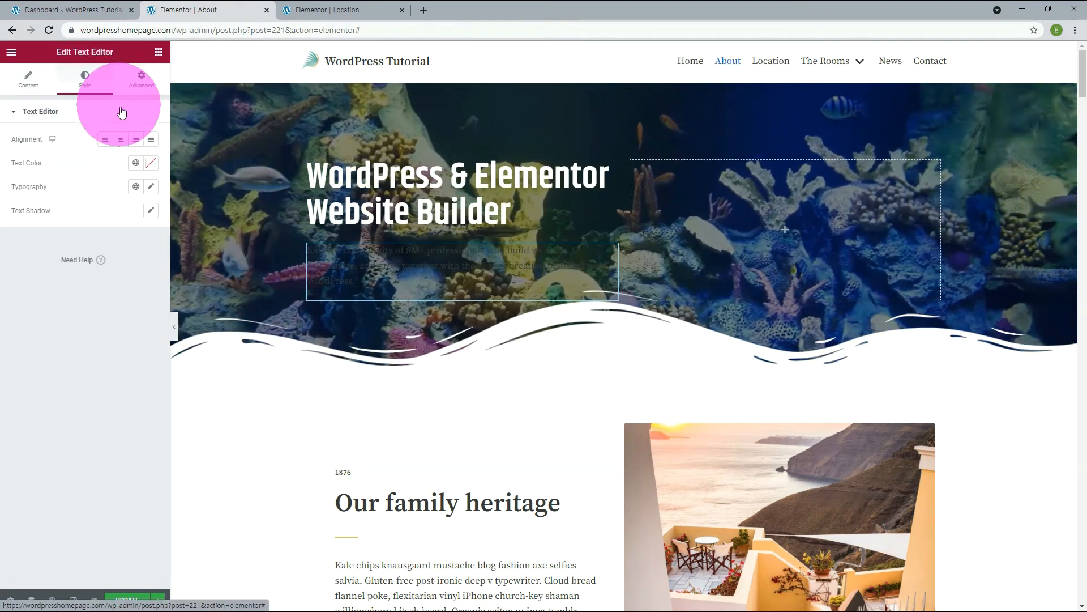
pyautogui.click(148, 165)
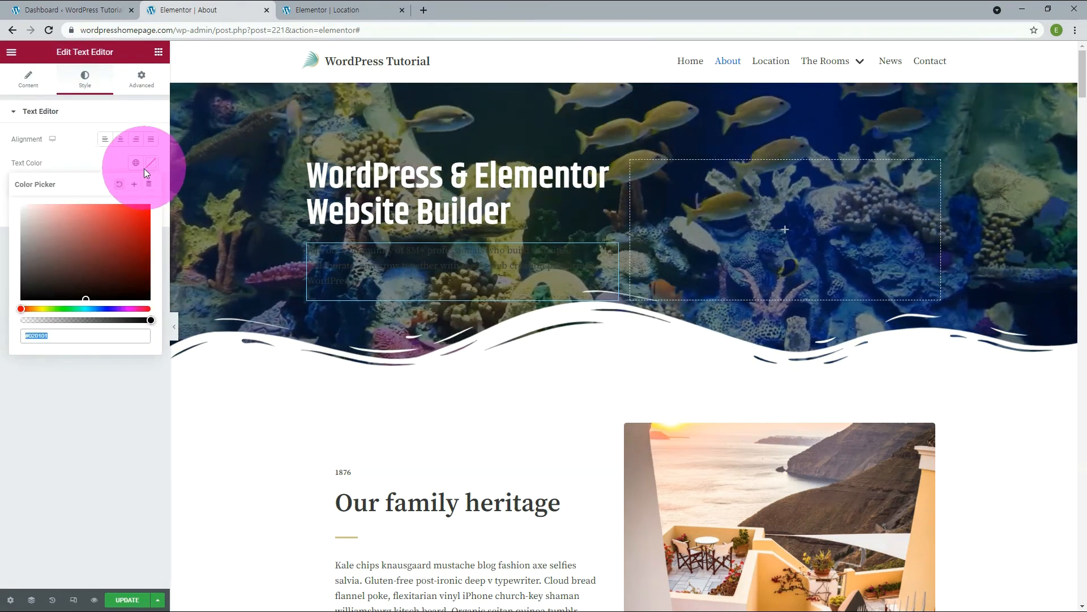
pyautogui.doubleClick(37, 335)
pyautogui.write('ffffff')
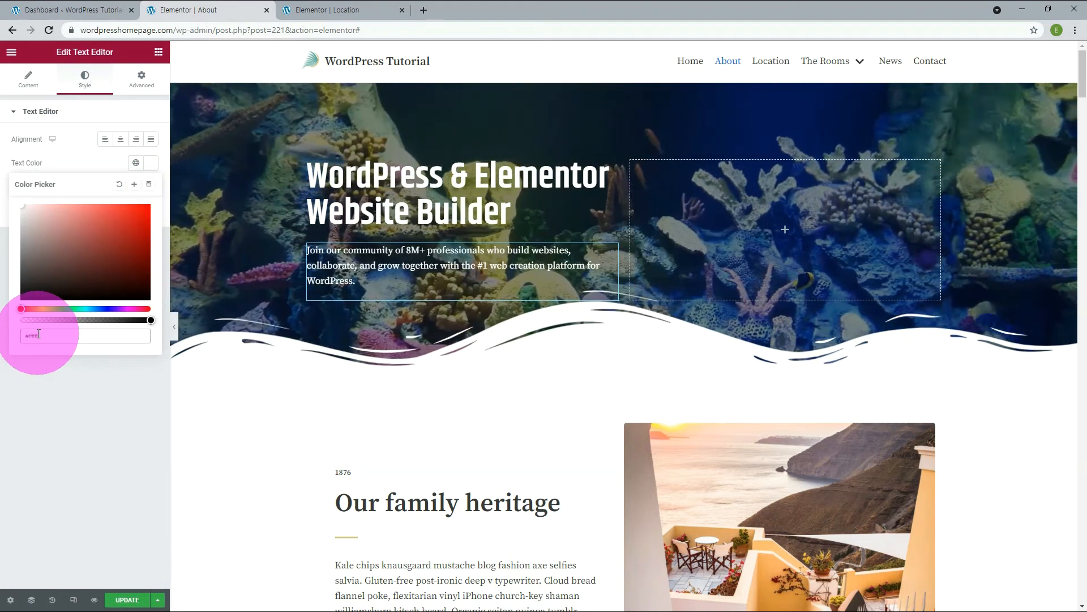
pyautogui.click(73, 163)
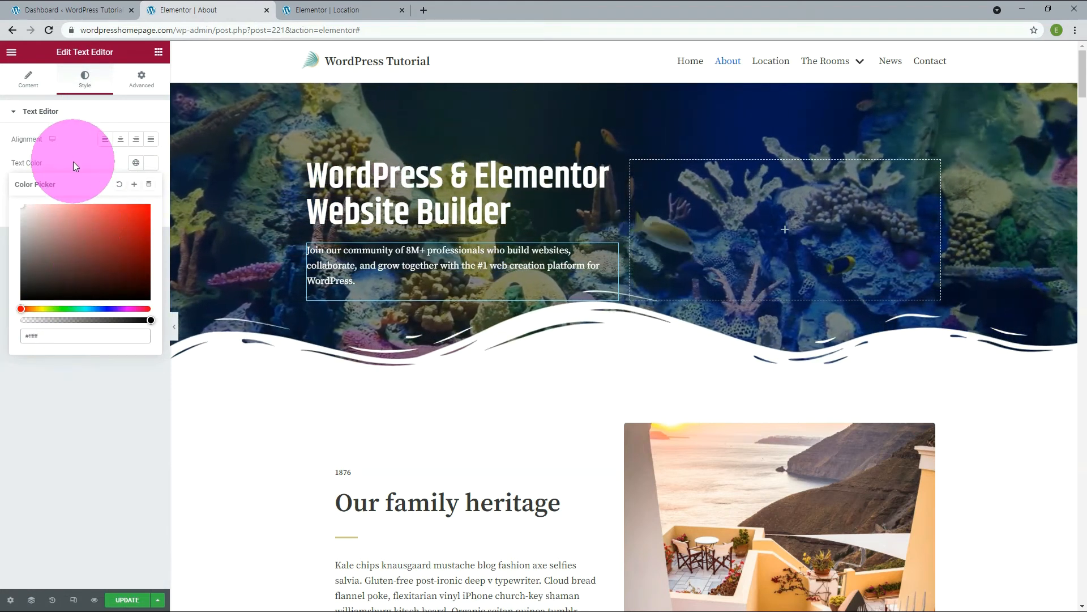
# Apply the Varta global font to the paragraph below the heading and set its size to 18 px.
pyautogui.click(136, 186)
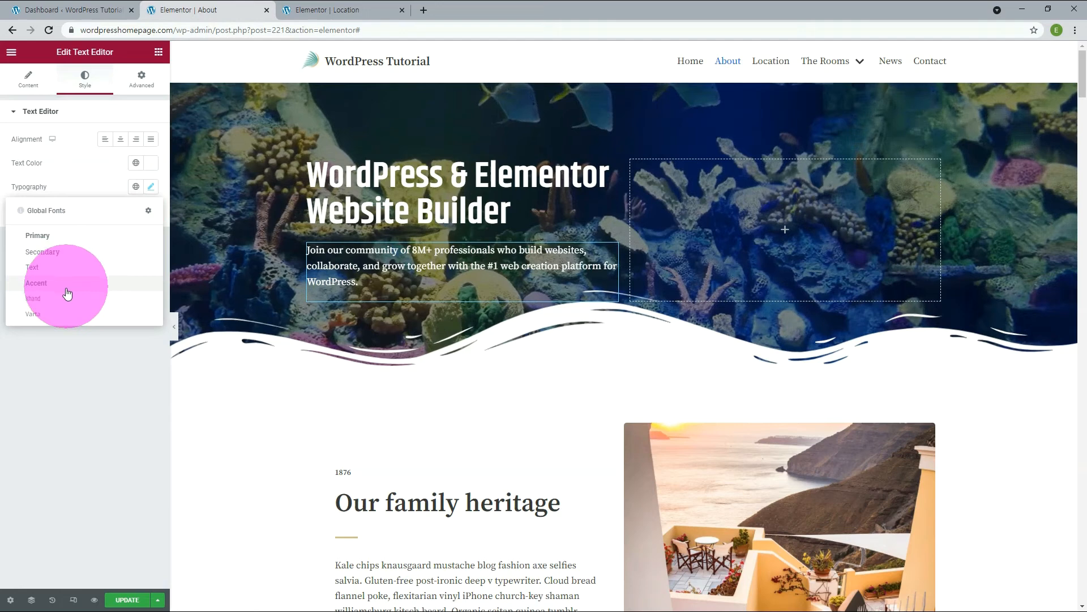
pyautogui.click(60, 310)
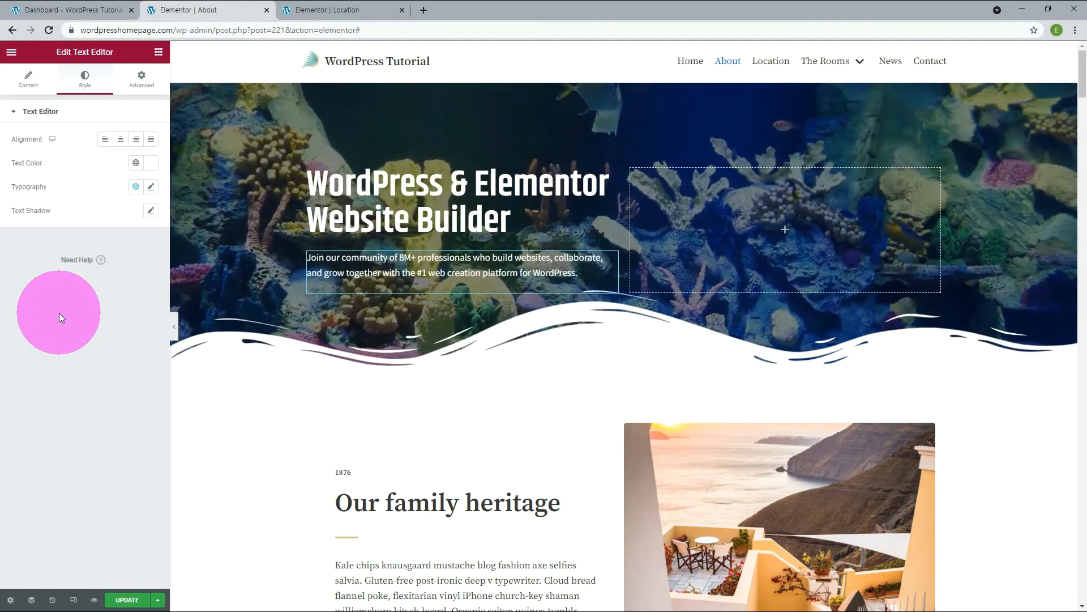
pyautogui.click(149, 196)
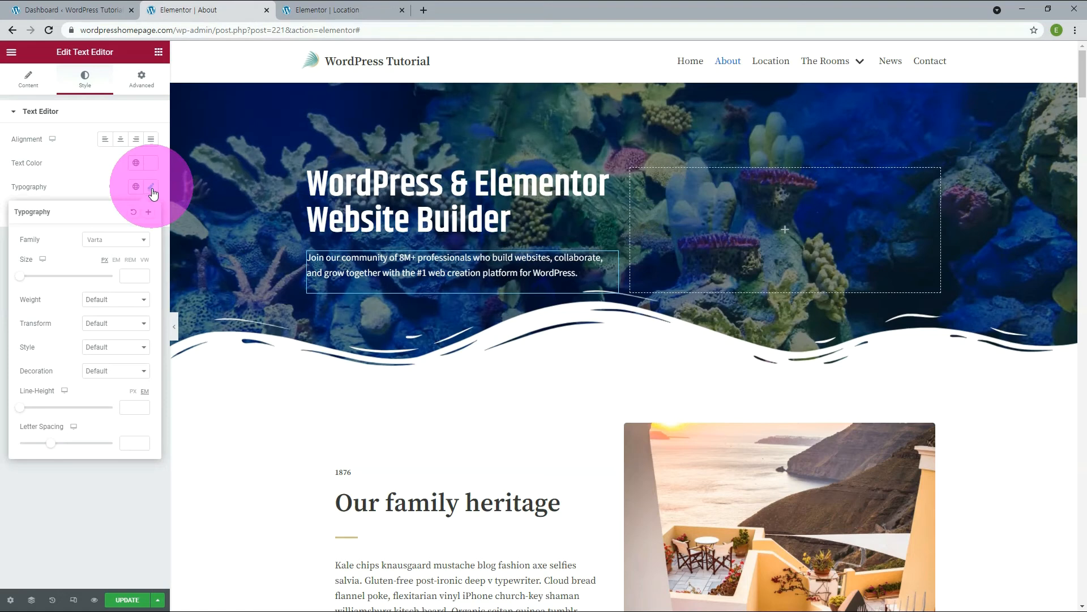
pyautogui.click(136, 281)
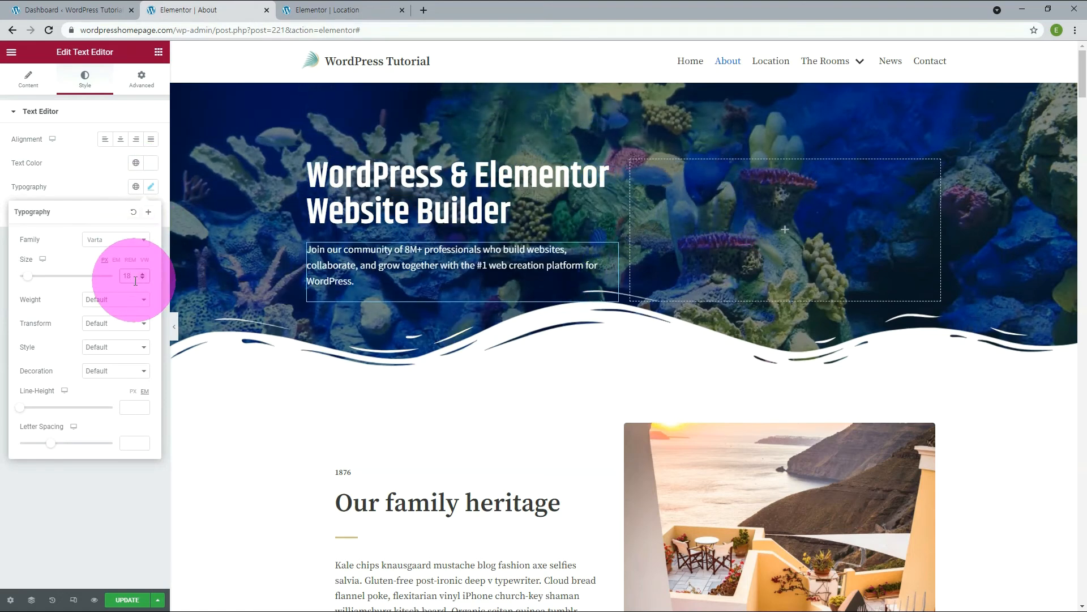
# Open the live website in its own browser tab and view the published About page.
pyautogui.click(33, 6)
pyautogui.click(476, 184)
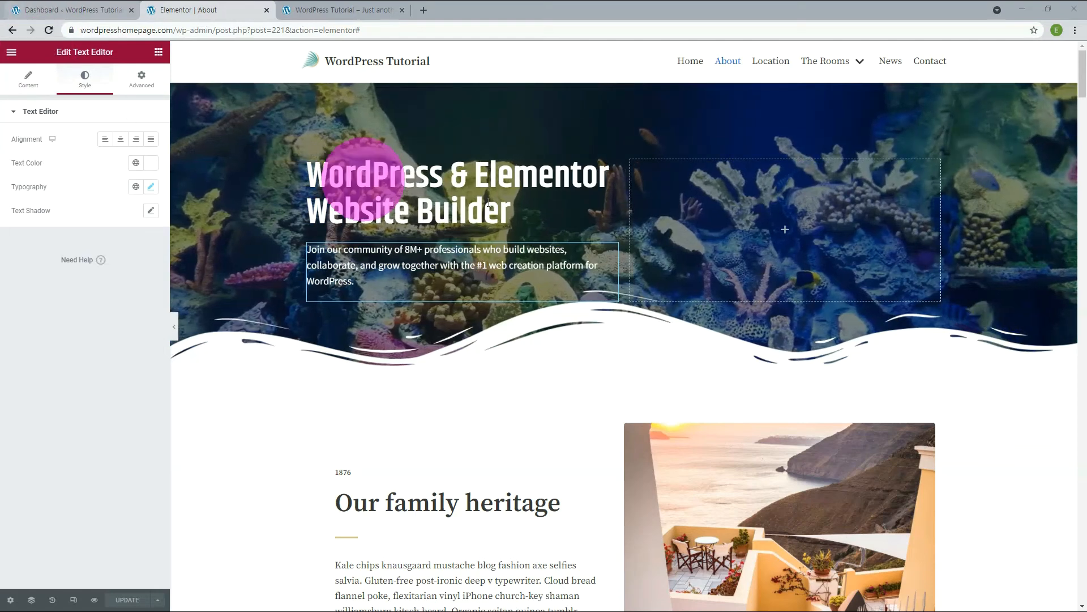
pyautogui.click(346, 11)
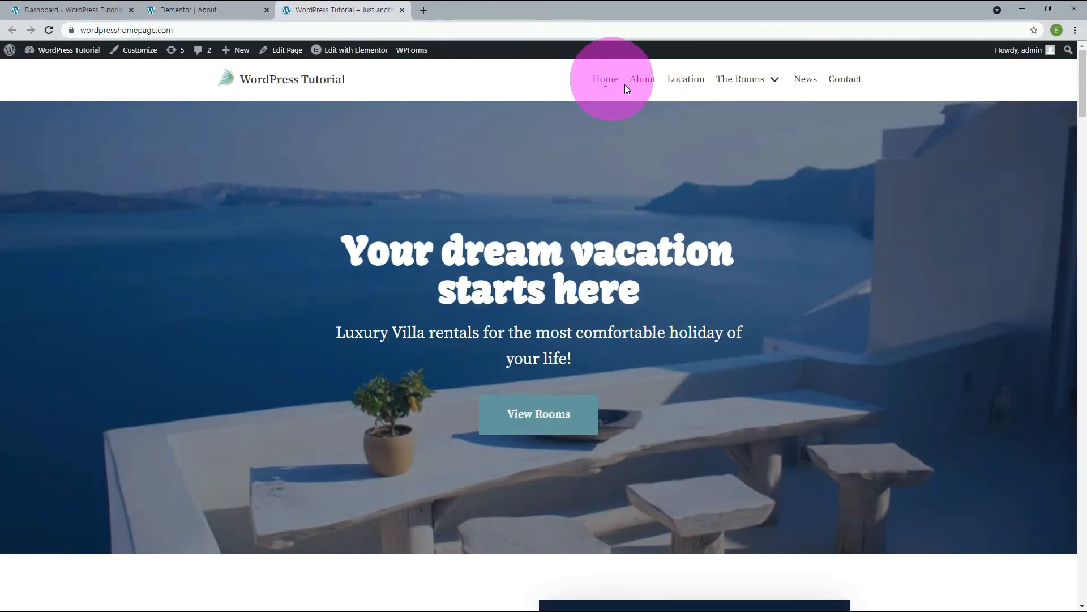
pyautogui.click(645, 84)
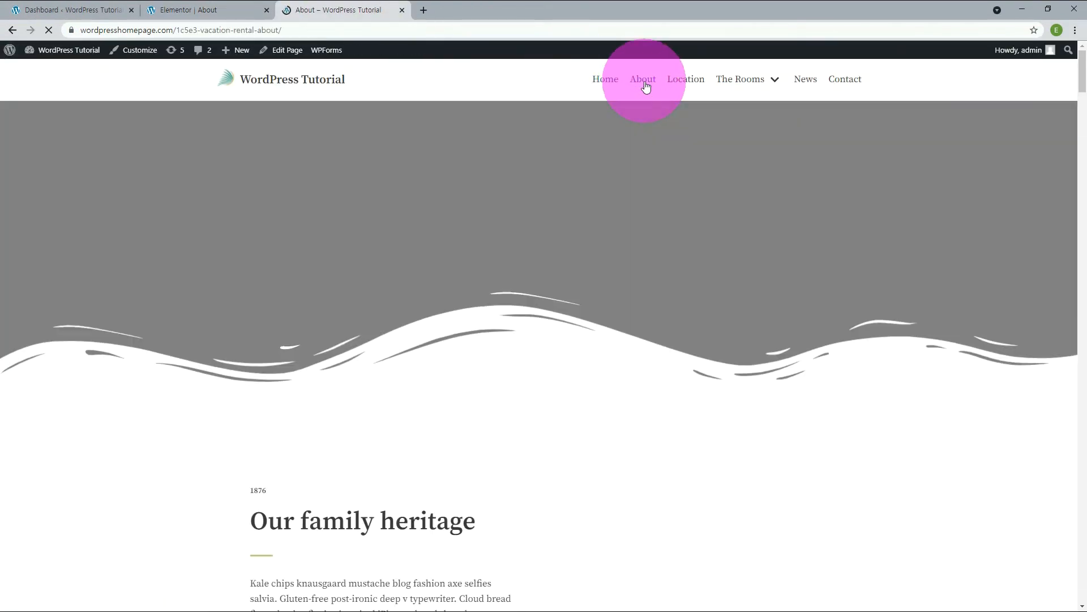